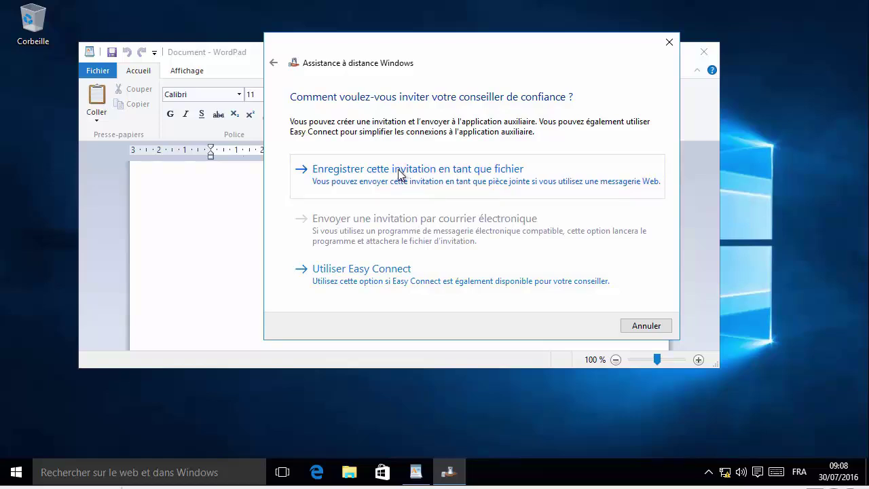
left_click(375, 174)
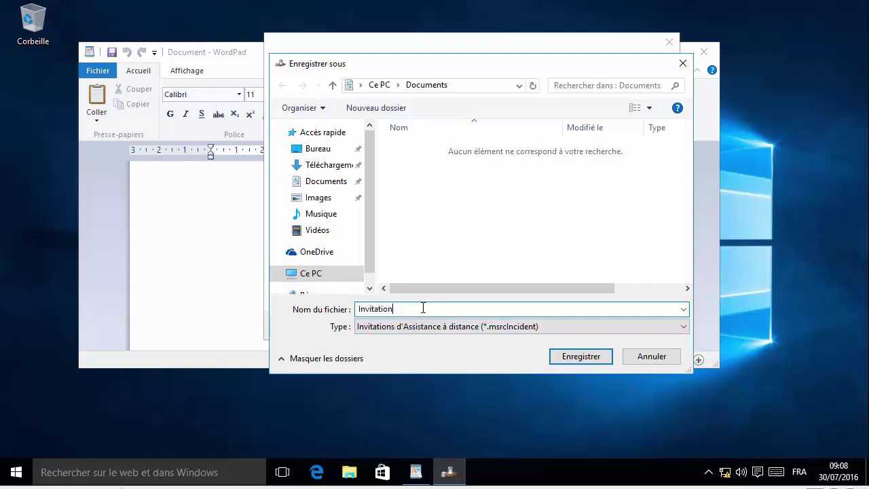
type("Tuto")
key("ctrl+z")
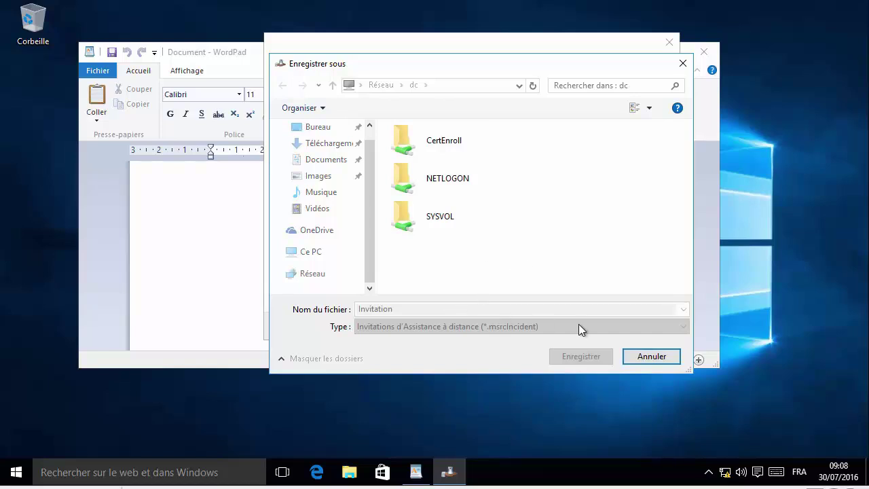
left_click(649, 358)
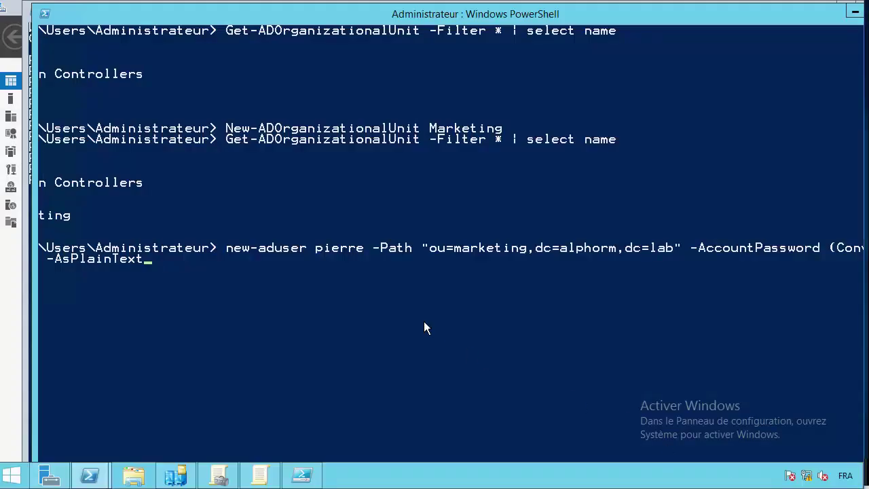
Step: Switch to File Explorer on the server and create a folder named assistance on the data (E:) drive
left_click(425, 324)
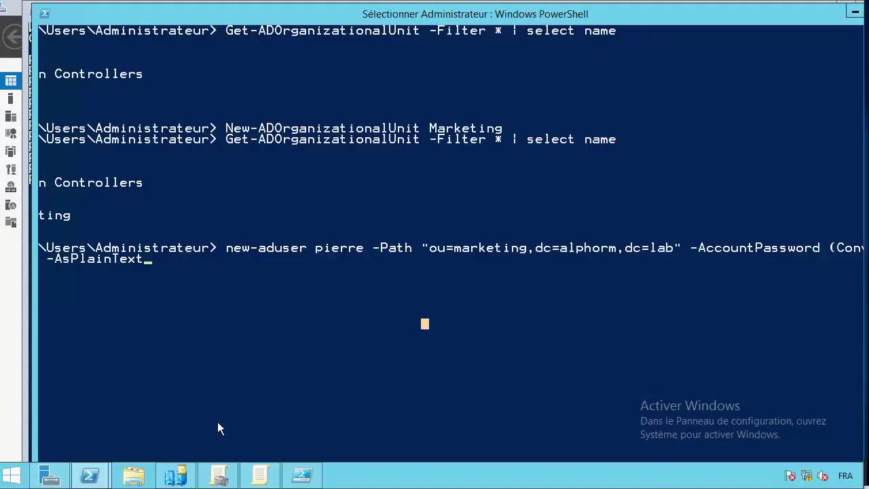
left_click(136, 477)
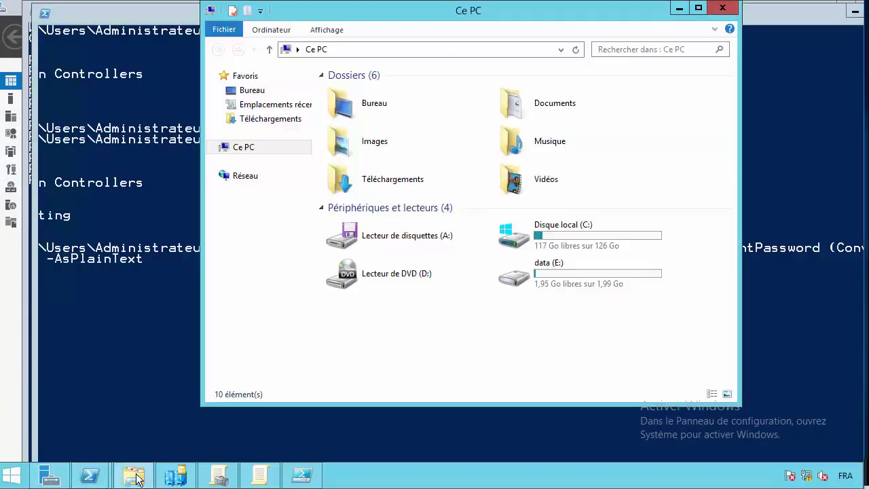
double_click(585, 284)
right_click(398, 158)
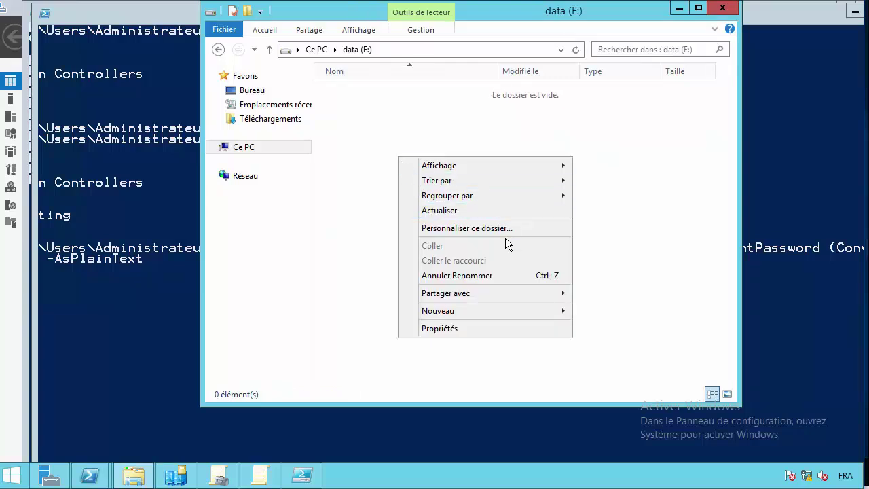
left_click(583, 311)
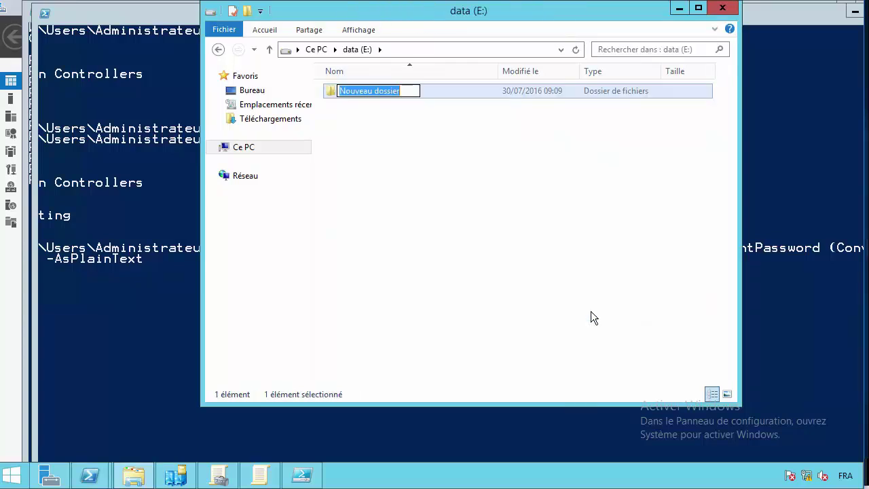
type("a")
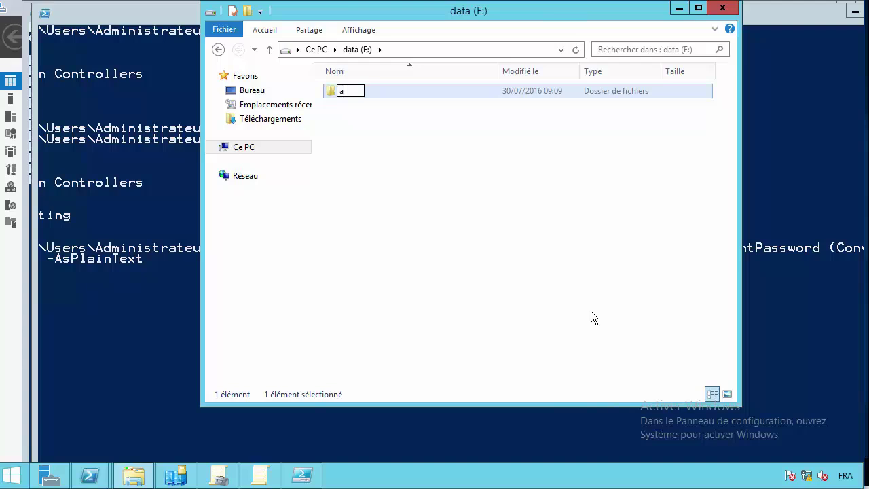
type("ssistance")
key("Return")
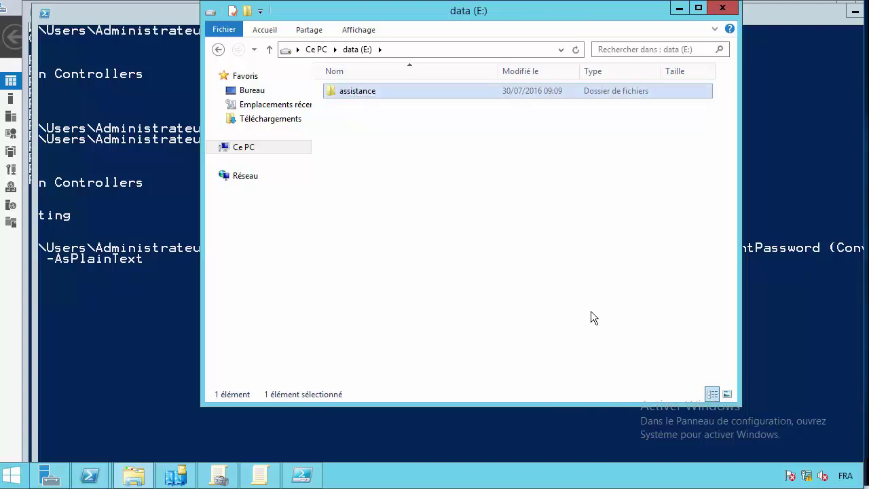
Step: Start sharing the assistance folder with specific people and add Tout le monde to the list
right_click(357, 88)
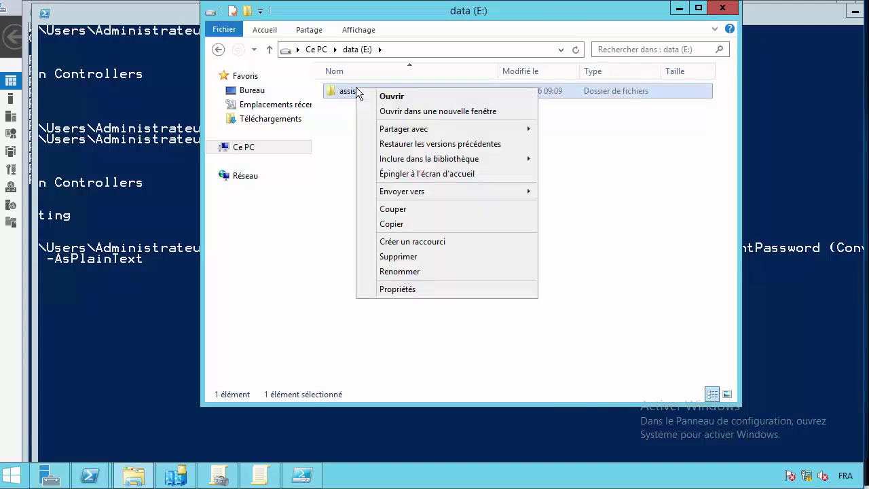
mouse_move(493, 129)
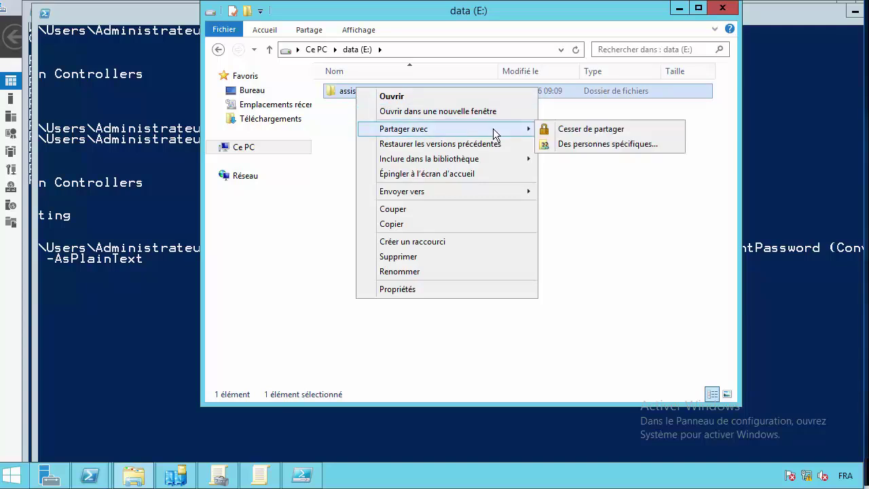
left_click(572, 143)
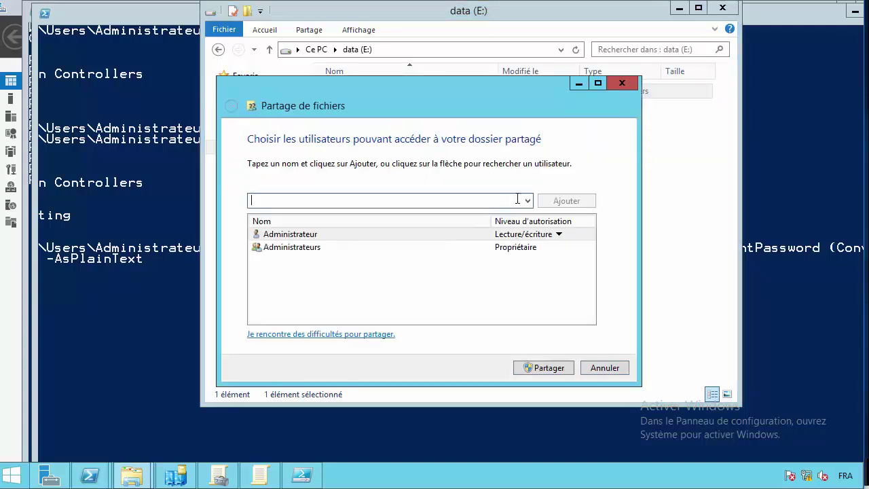
left_click(528, 200)
left_click(332, 206)
left_click(528, 200)
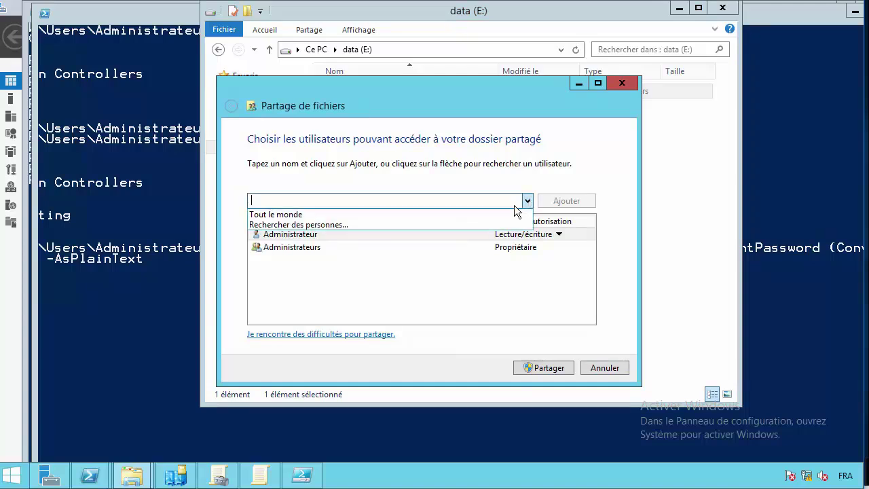
left_click(338, 214)
left_click(566, 200)
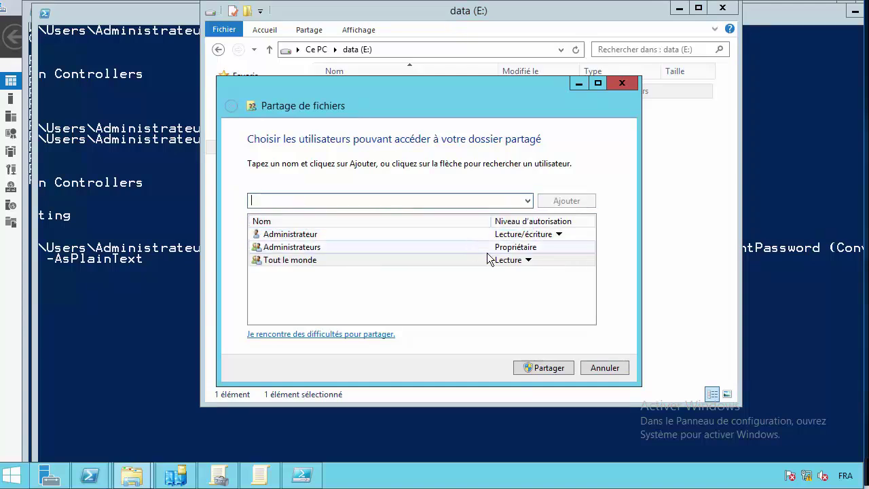
Step: Give Tout le monde Lecture/écriture permission, share the assistance folder and finish the sharing wizard
left_click(527, 260)
left_click(551, 278)
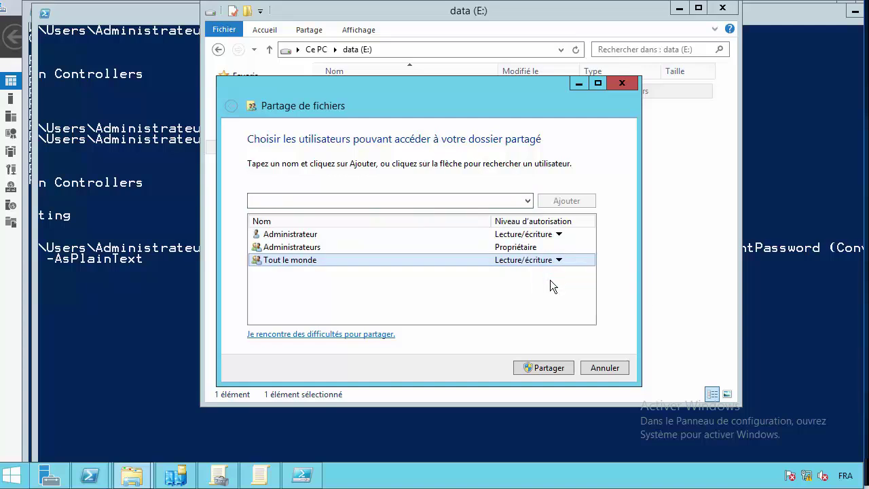
left_click(551, 368)
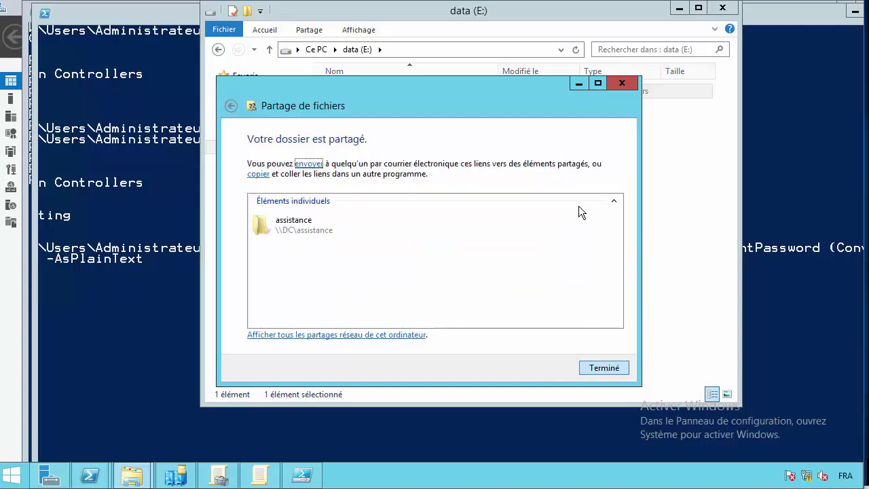
left_click(613, 370)
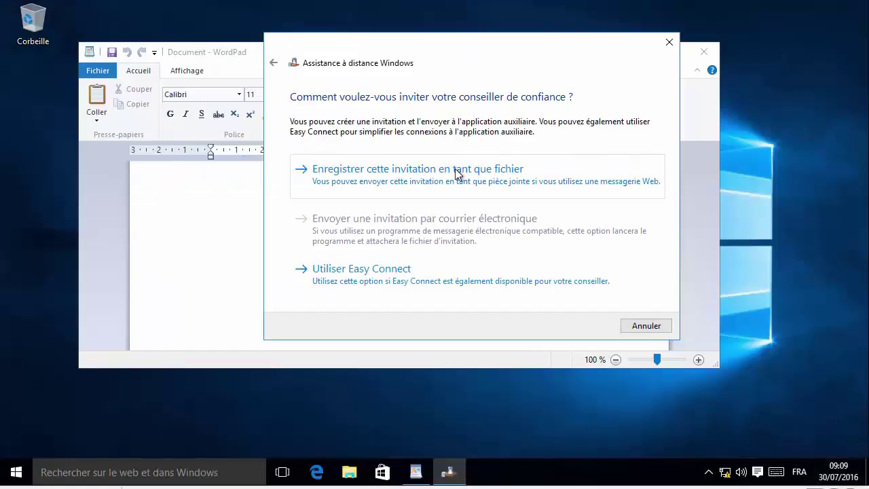
Step: On the Windows 10 client, choose to save the assistance invitation as a file and browse to the \\dc\assistance share
left_click(456, 172)
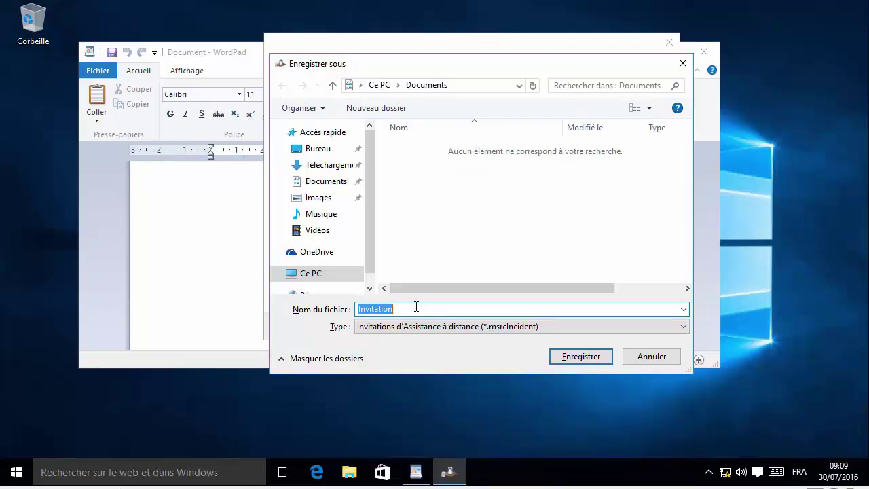
type("\\\\dc")
key("Return")
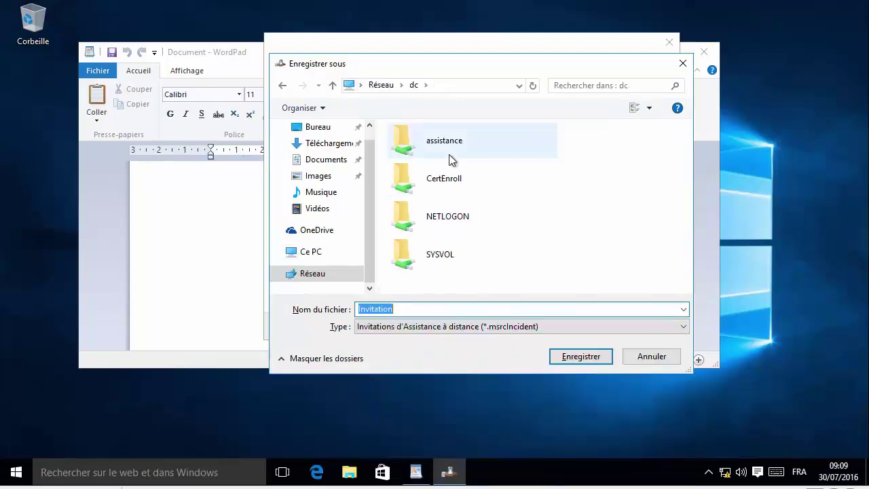
left_click(447, 145)
double_click(447, 145)
Step: Name the invitation file soucis_wordpad_ followed by the requester's first name and _juillet, and save it
double_click(420, 311)
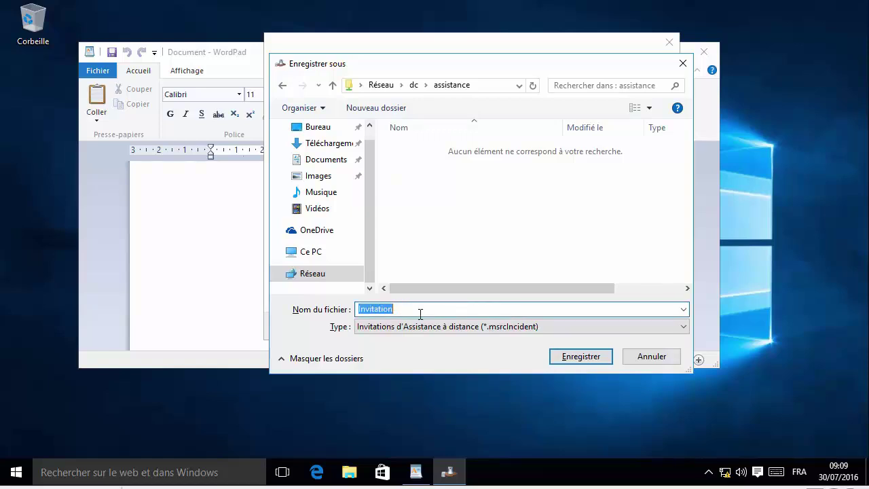
type("soucis_wordpad_Marie")
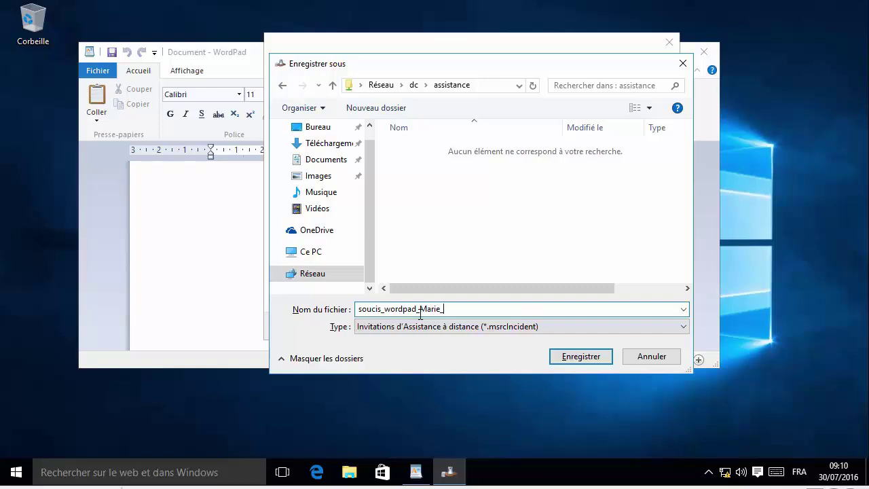
type("_juillet")
key("Return")
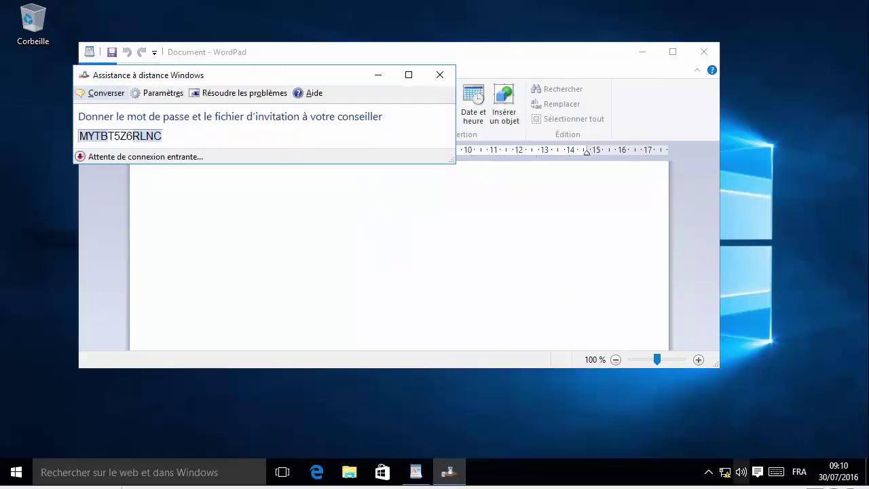
Step: Rearrange the desktop so the Remote Assistance window sits above the WordPad window without overlapping it
left_click(396, 285)
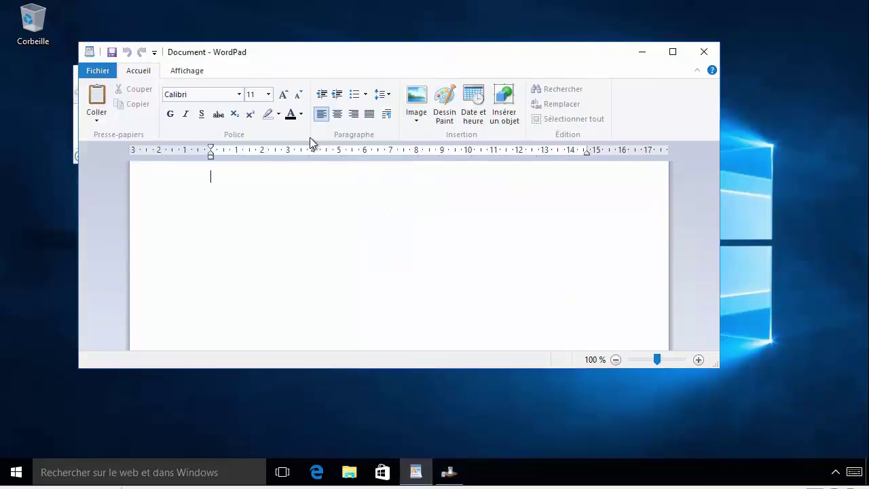
left_click_drag(309, 55, 412, 192)
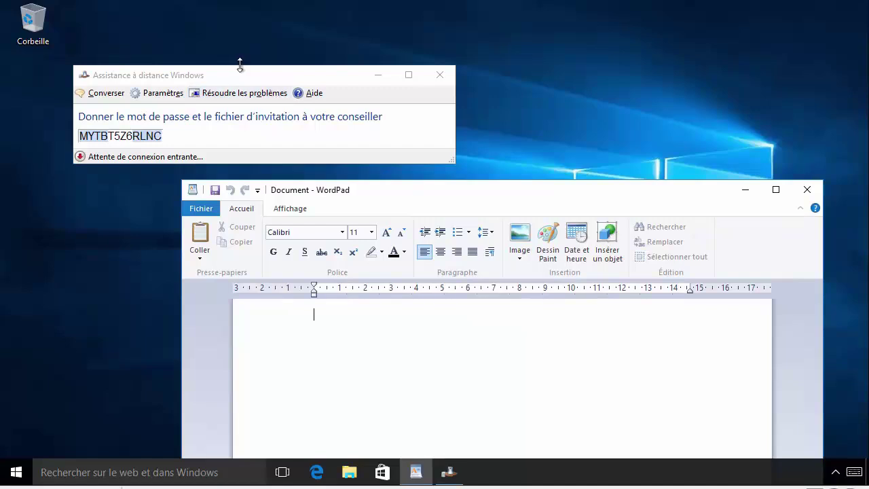
left_click_drag(243, 80, 305, 66)
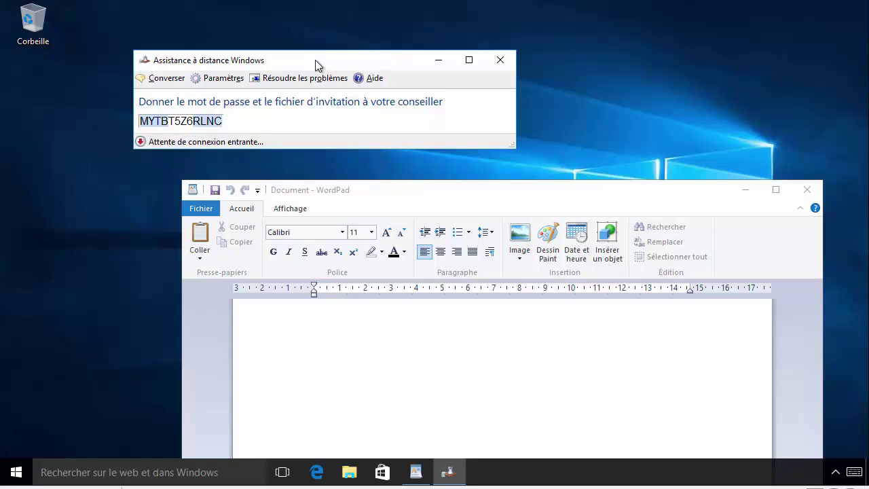
left_click_drag(315, 59, 355, 48)
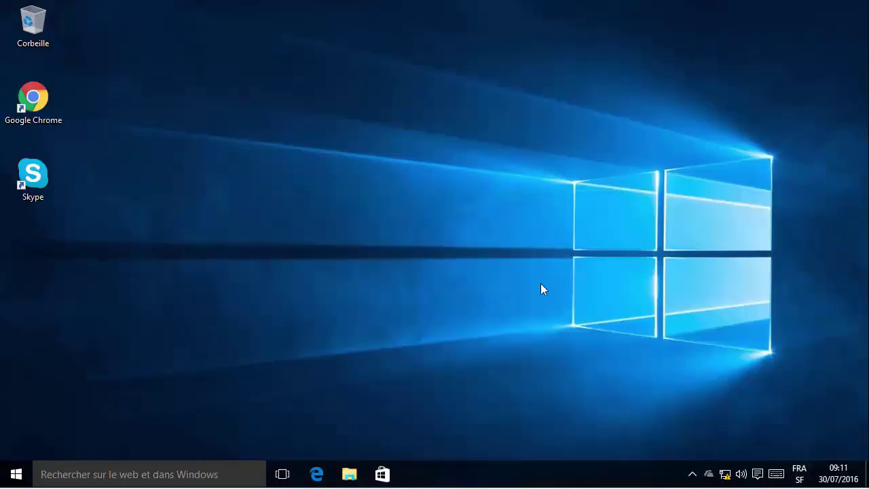
Step: On the helper's computer, go to \\dc, enter the assistance share and open the saved invitation file
left_click(194, 474)
type("\\\\dc")
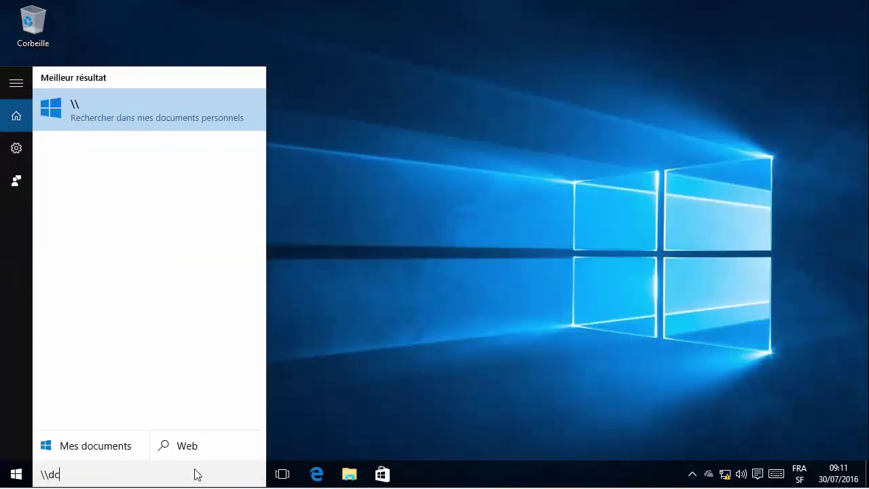
key("Return")
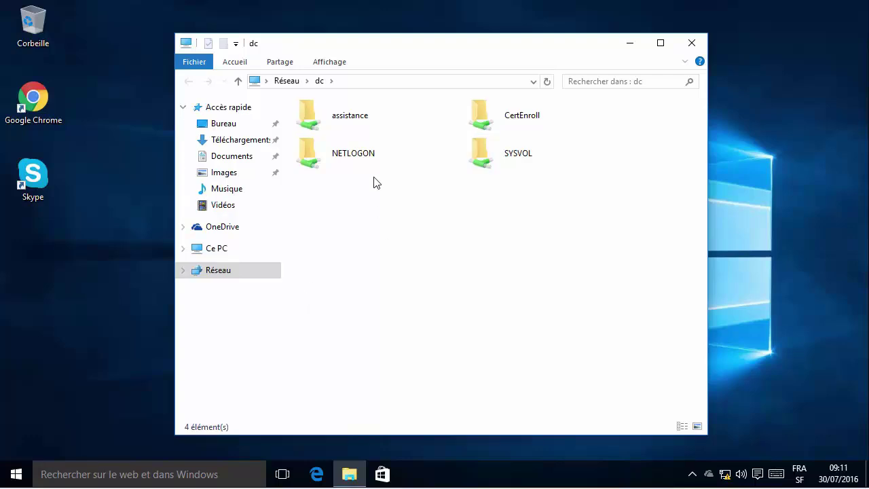
double_click(348, 127)
left_click(356, 127)
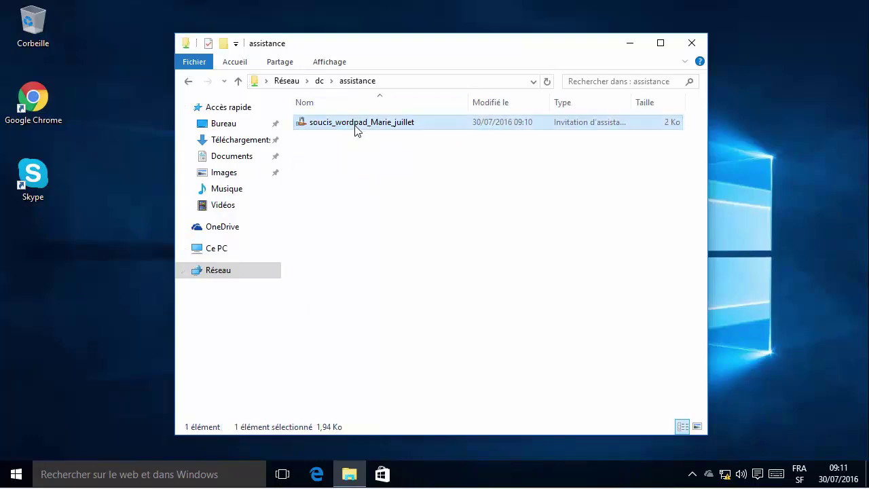
double_click(356, 123)
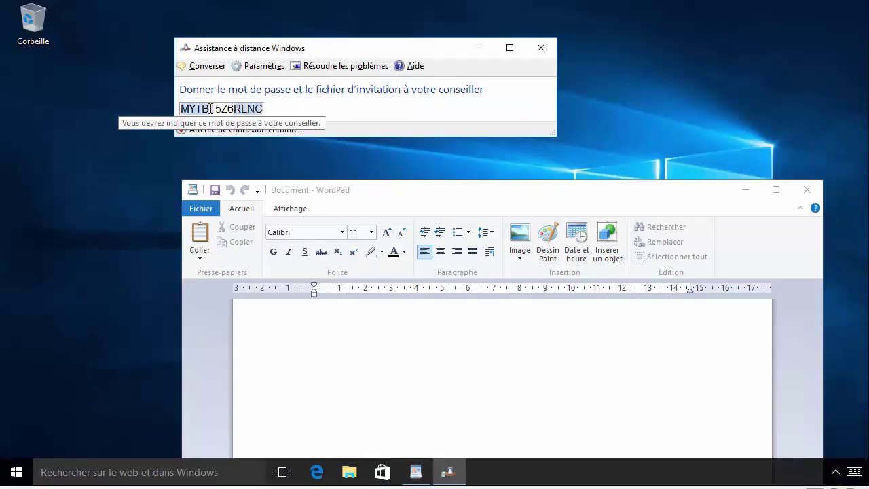
Step: Copy the invitation password from the Remote Assistance window on the requester's computer
left_click_drag(216, 110, 256, 113)
right_click(256, 113)
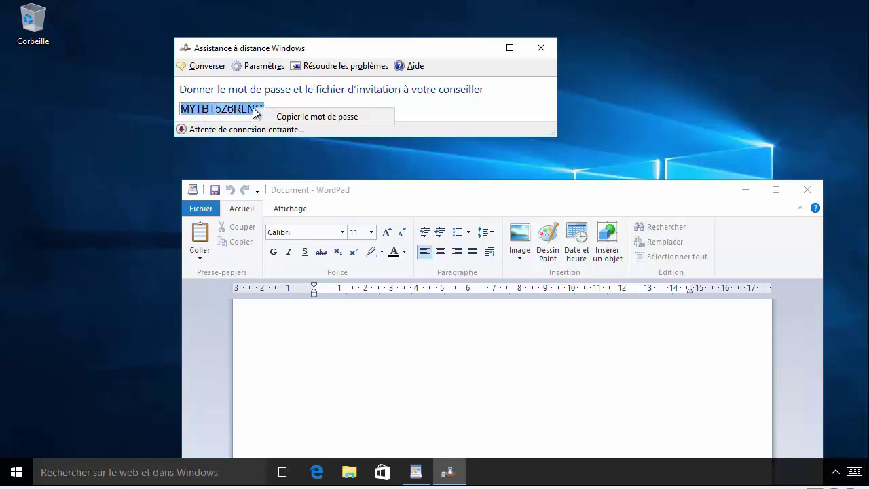
left_click(280, 117)
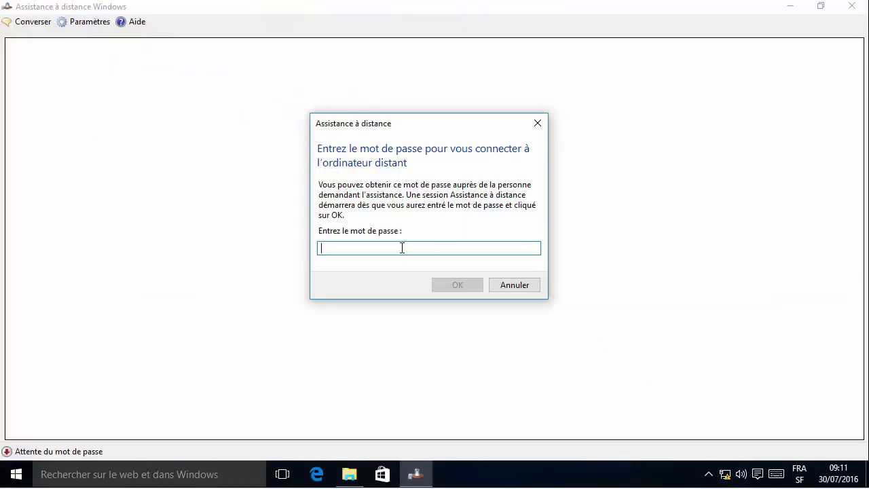
Step: Submit the invitation password on the helper's computer, and allow the helper's connection on the requester's computer
key("ctrl+v")
left_click(455, 287)
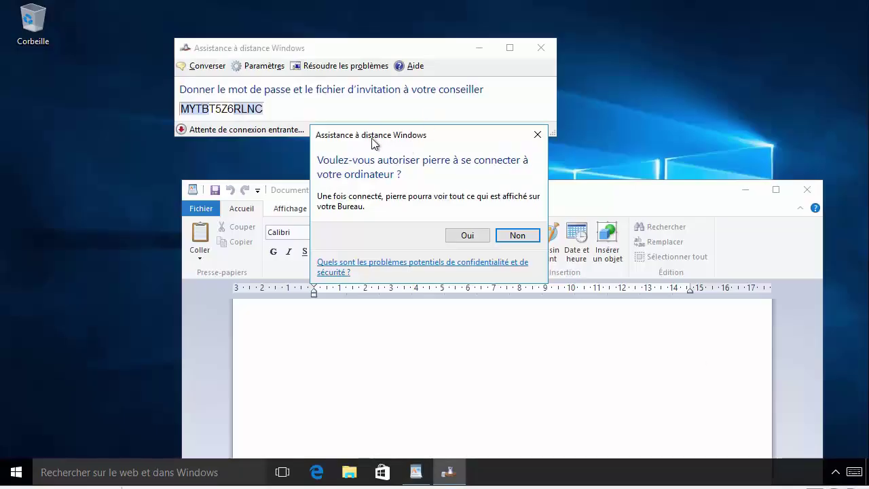
left_click_drag(372, 139, 343, 136)
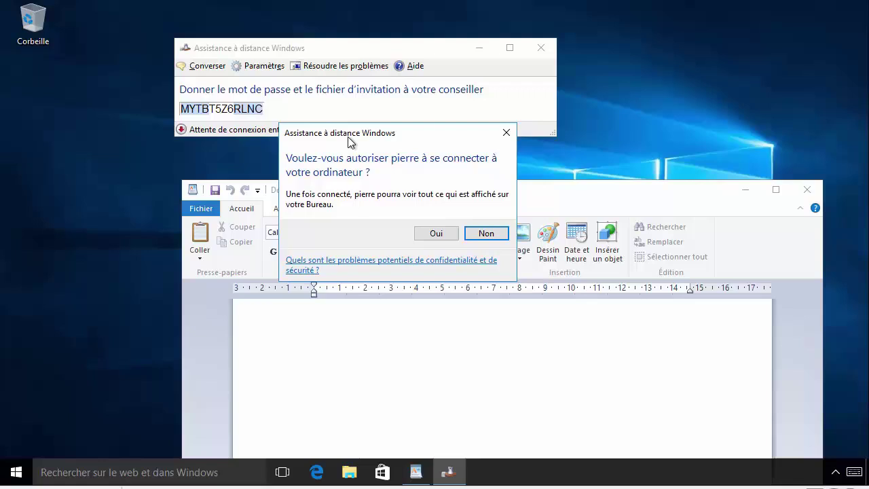
left_click(436, 233)
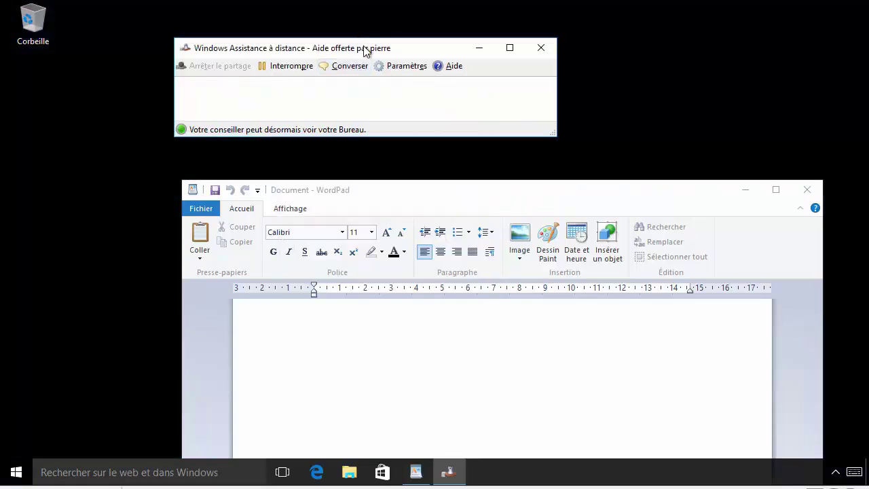
Step: Request control of the requester's desktop from the helper's computer, and authorize the shared control on the requester's computer
left_click_drag(365, 51, 403, 44)
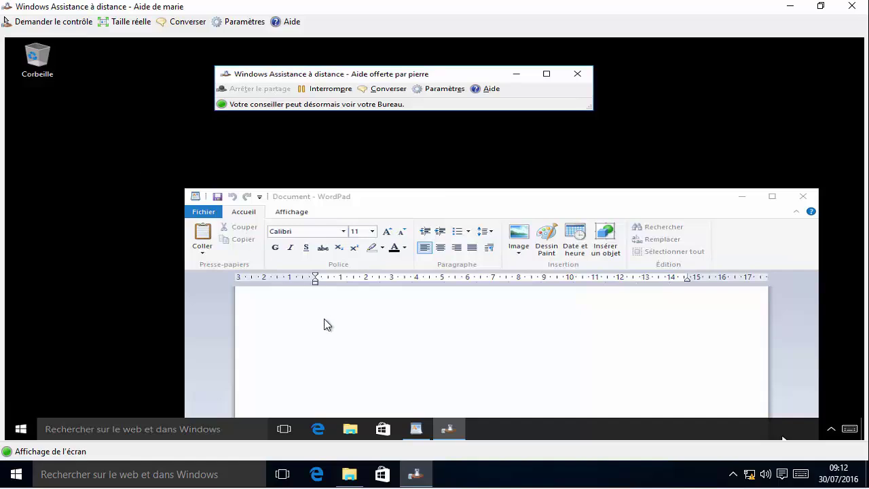
left_click(58, 24)
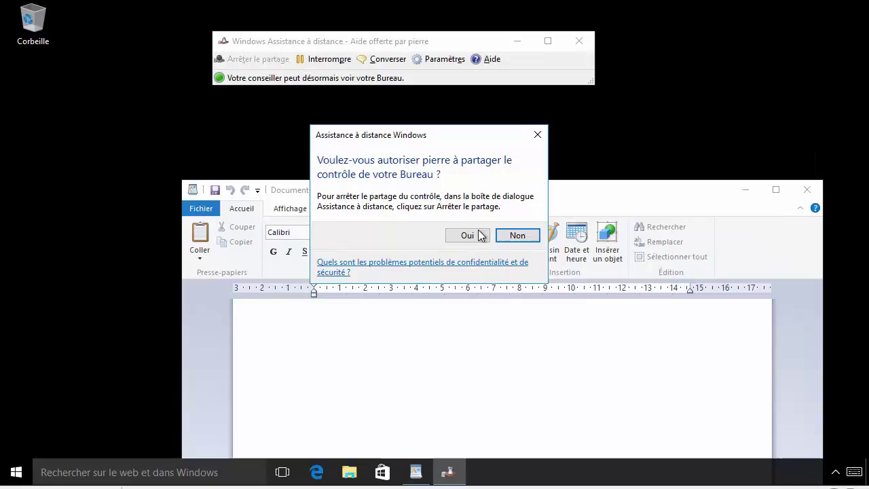
left_click(467, 234)
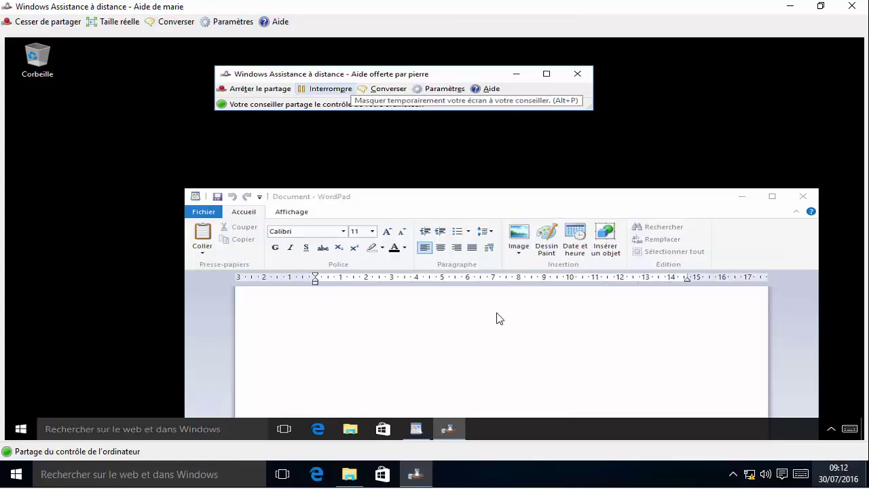
Step: Through the shared session, write a greeting starting with "bonjour je suis" and the helper's first name in the WordPad document
left_click(470, 311)
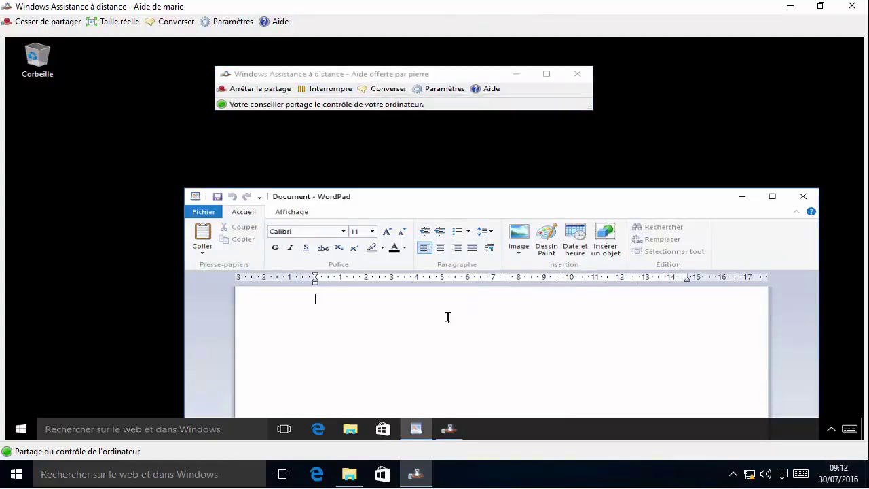
type("bonjo")
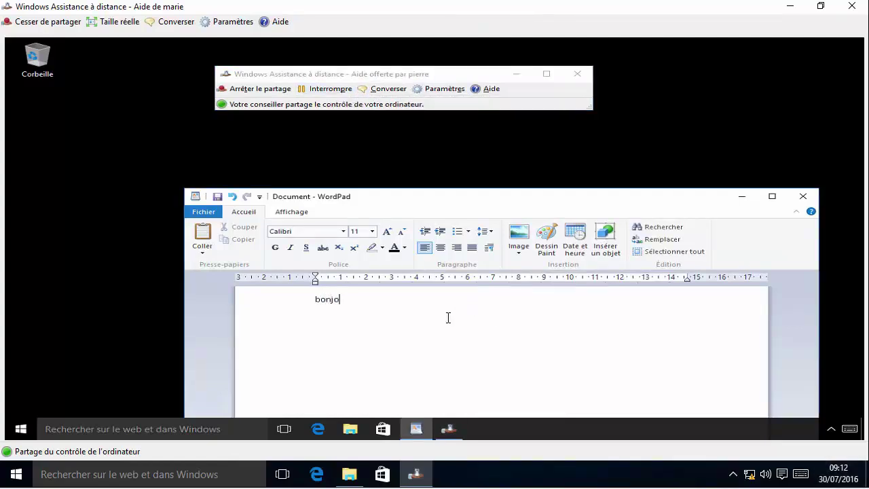
type("ur je suis pierre")
Step: Open the print dialog for the WordPad document through the shared session and try to close it
left_click(203, 212)
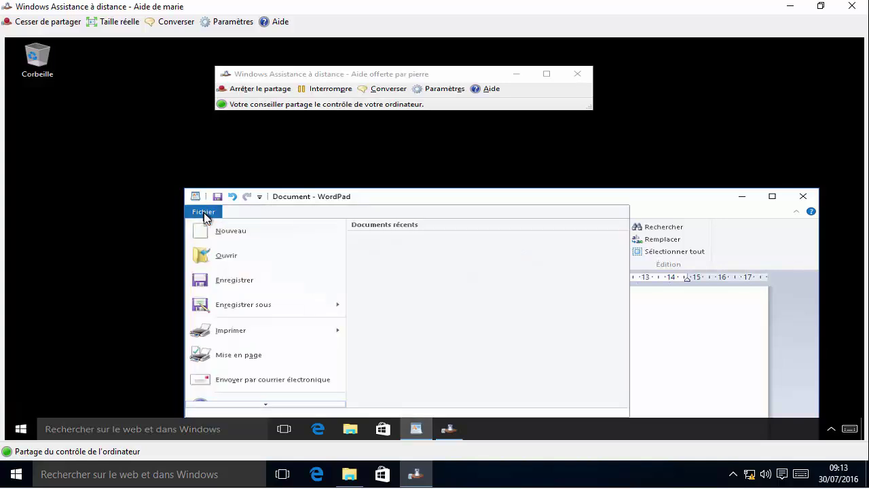
left_click(260, 331)
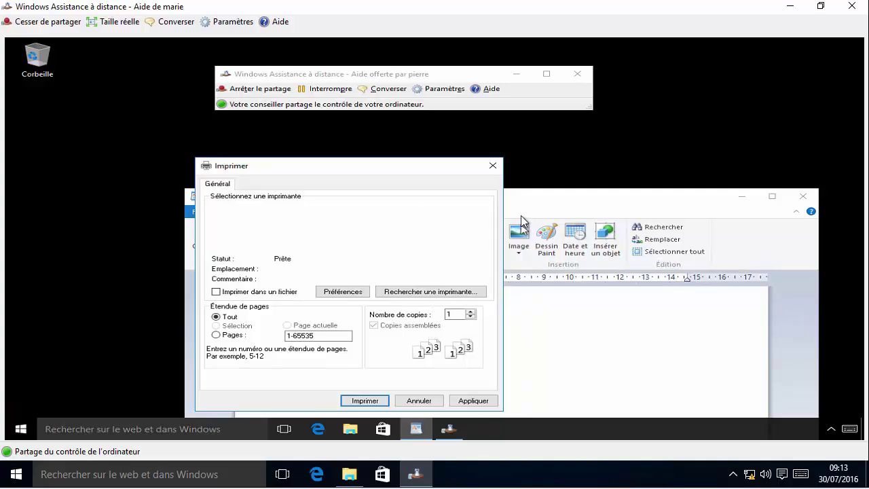
left_click(493, 167)
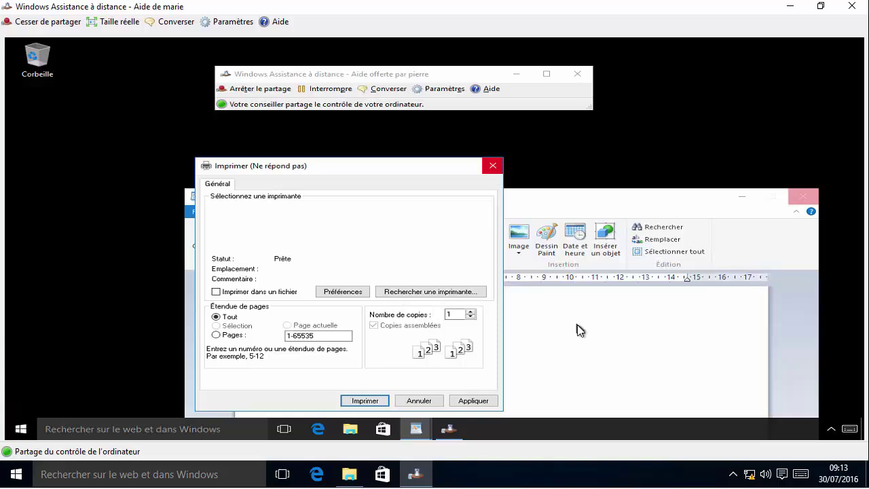
Step: Open the chat in the requester's Remote Assistance window and send "voici l'endroit ou vous pouvez selectionner la printer"
left_click(383, 91)
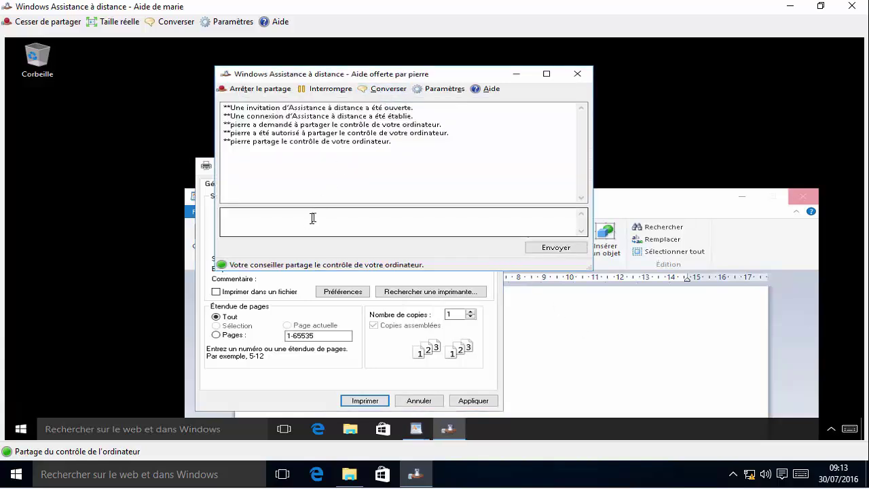
type("voici ")
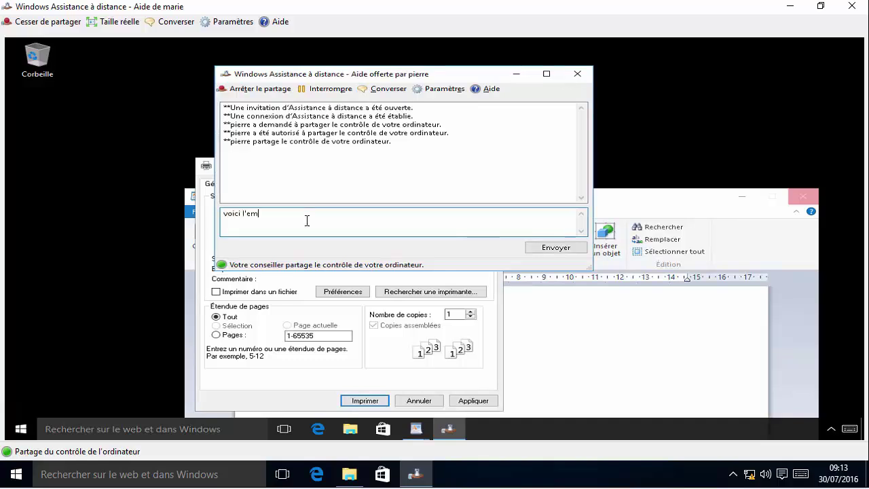
type("l'endroit ou vous pouvez selection")
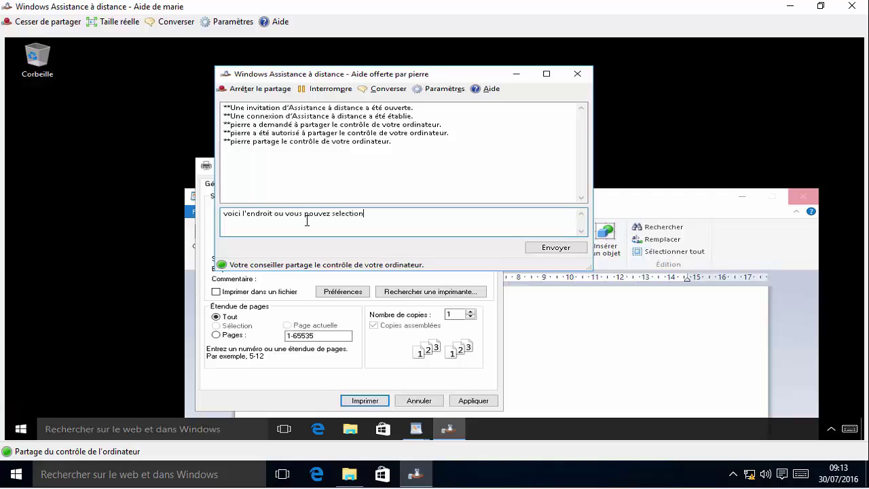
type("ner la printer")
key("Return")
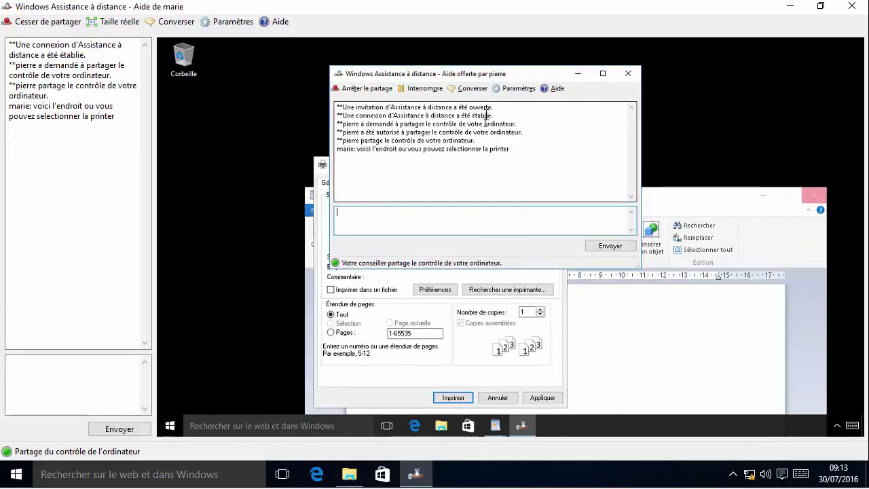
Step: Write the chat message "ok super merci encore. a ce soir..." in the requester's Remote Assistance window
left_click(162, 122)
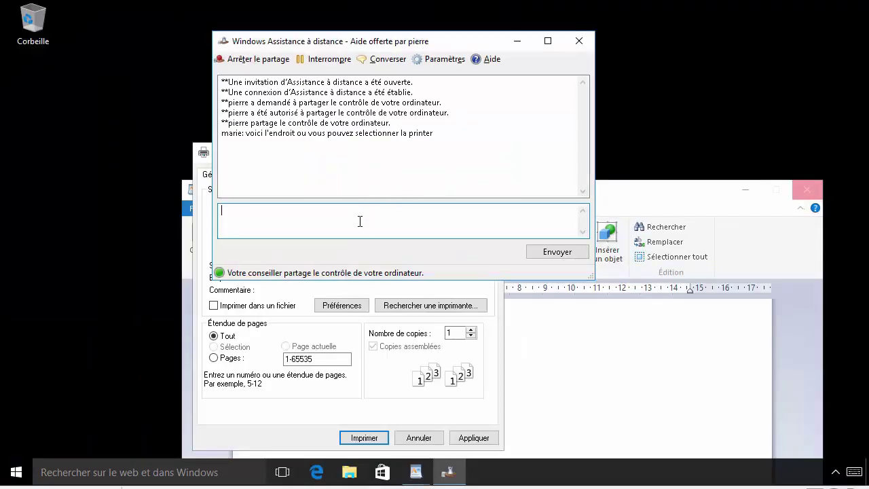
type("ok super merci encoire")
type(" ace soir...")
Step: Review the requester's Remote Assistance settings, cancel out of them, and send the written chat message
left_click(438, 59)
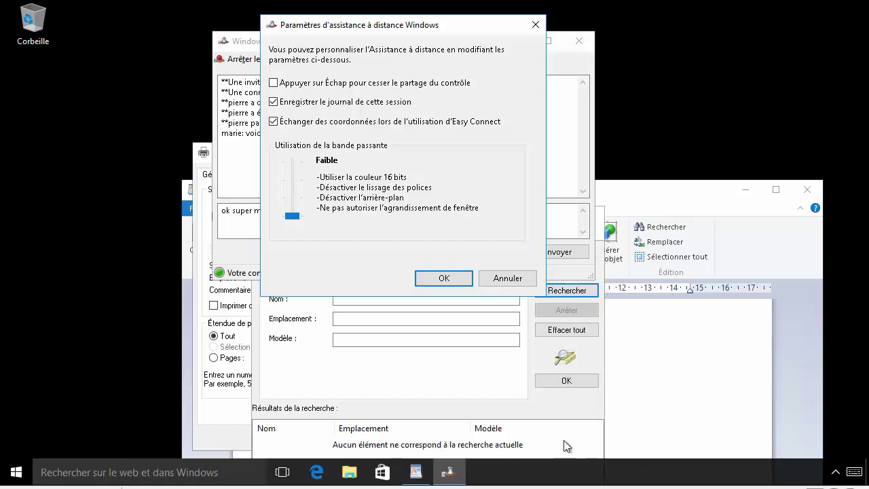
mouse_move(292, 216)
left_mouse_down()
mouse_move(285, 178)
mouse_move(285, 217)
left_mouse_up()
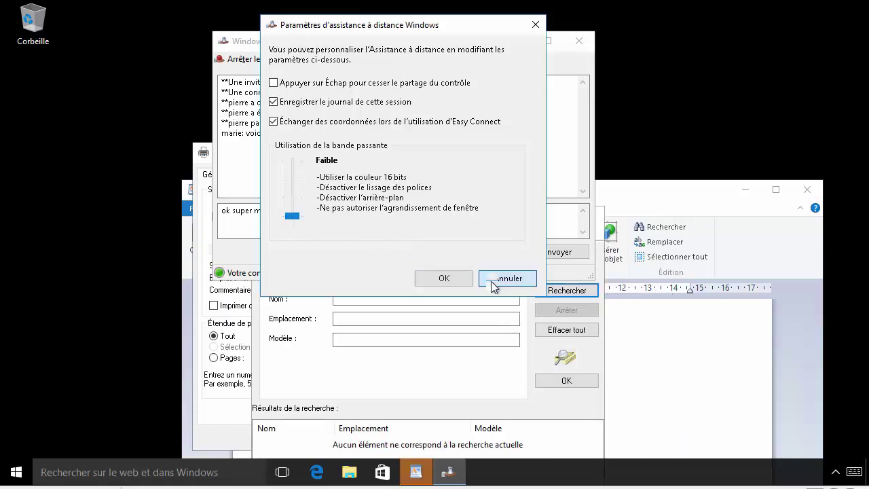
left_click(492, 281)
left_click(559, 253)
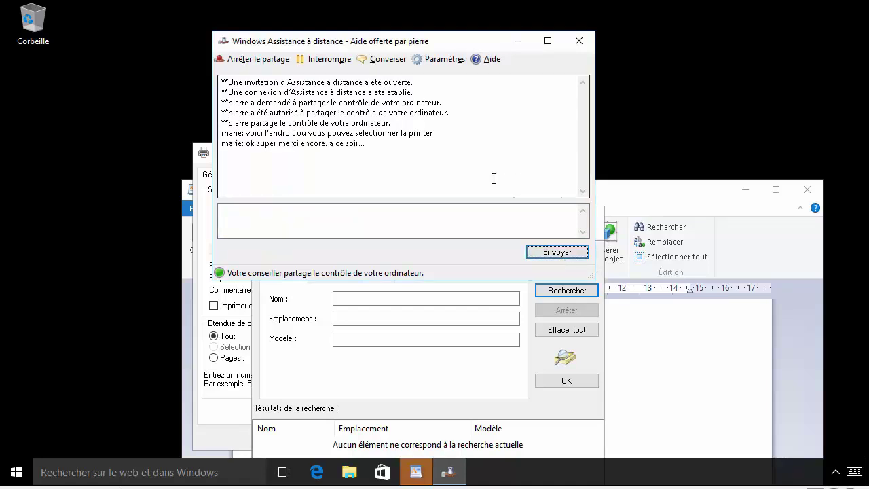
Step: Stop sharing control of the requester's computer and close the Remote Assistance window
left_click(260, 62)
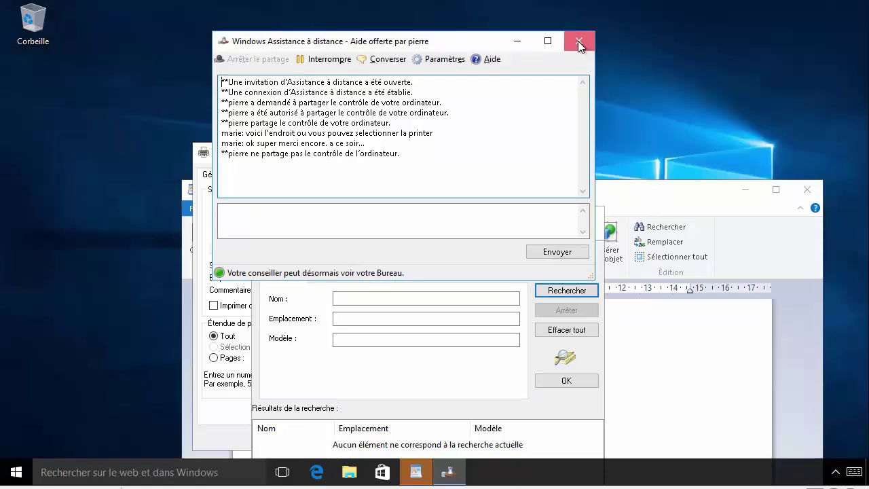
left_click(578, 40)
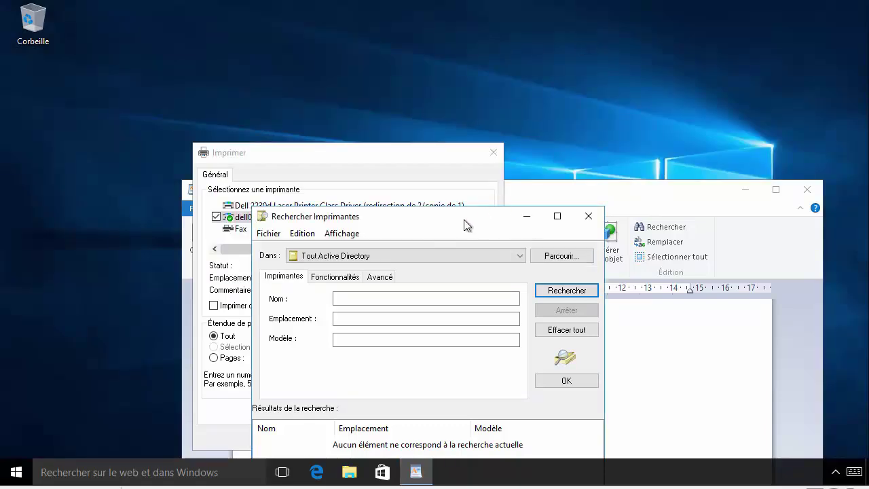
Step: Close the printer search window, the print dialog and the WordPad window on the requester's computer
left_click_drag(464, 217, 408, 84)
left_click(528, 87)
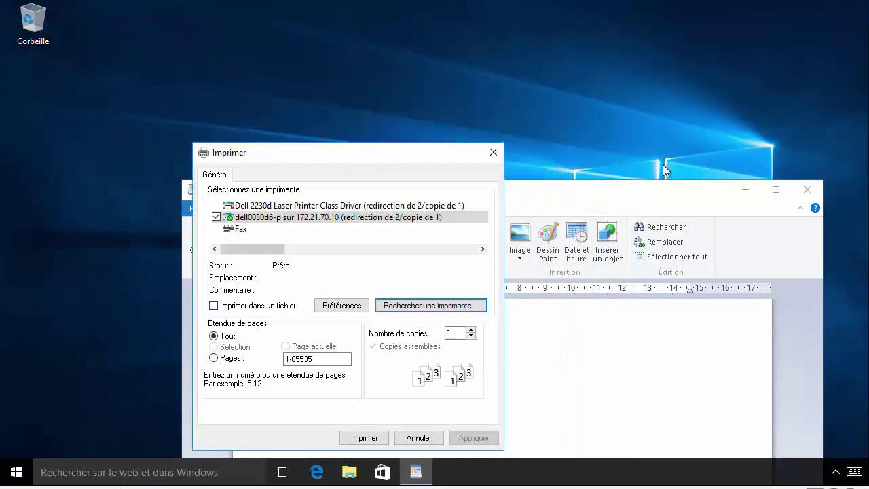
left_click(491, 156)
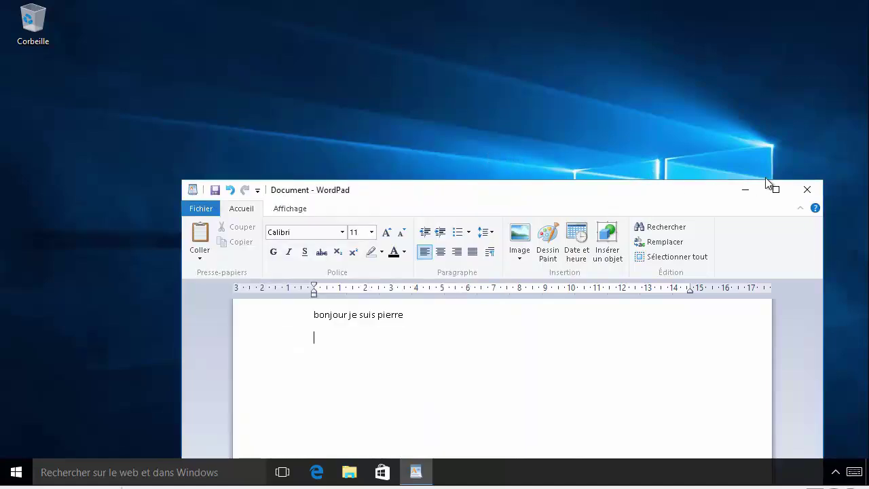
left_click(808, 191)
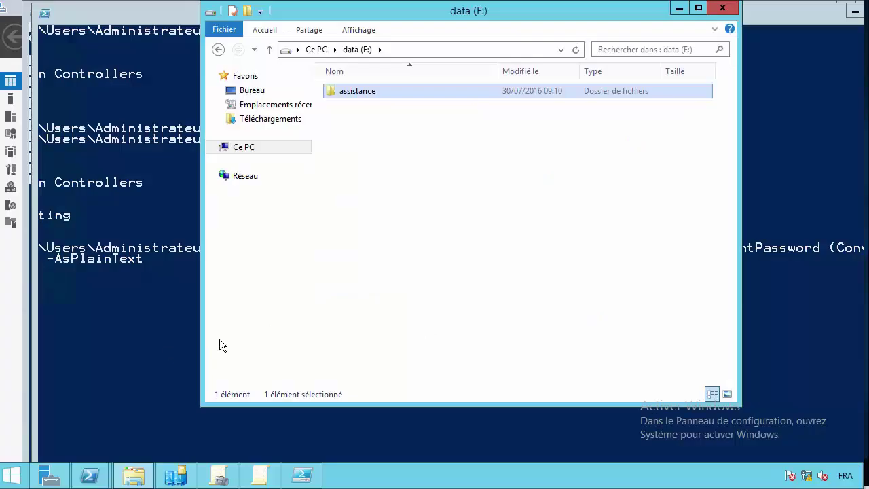
Step: On the server, switch to Group Policy Management and create a GPO named assistance linked to the alphorm.lab domain
left_click(169, 347)
left_click(224, 477)
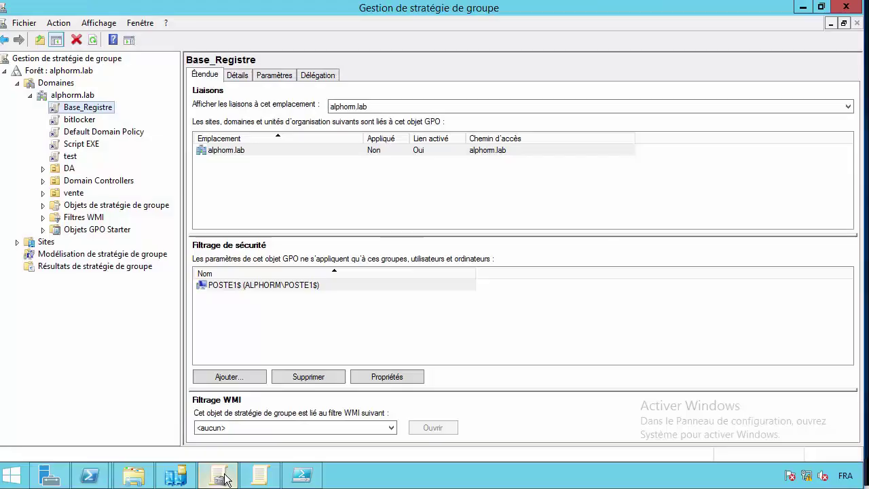
right_click(73, 98)
left_click(101, 104)
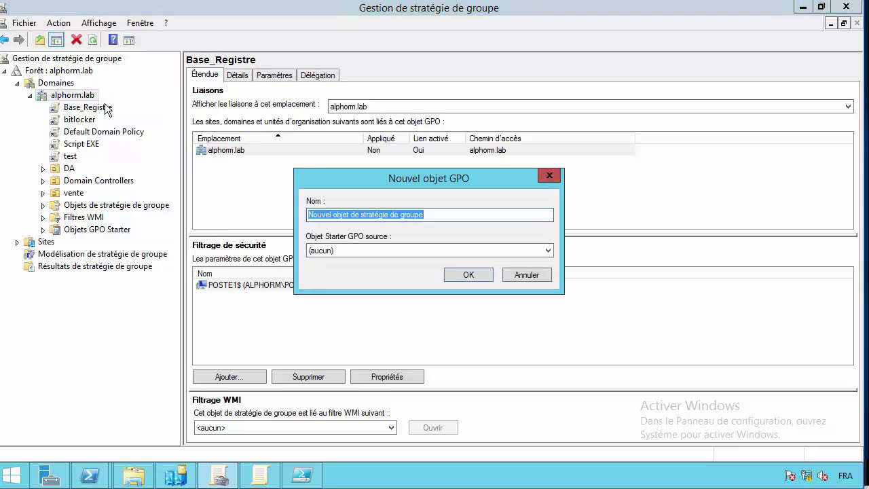
type("assistande")
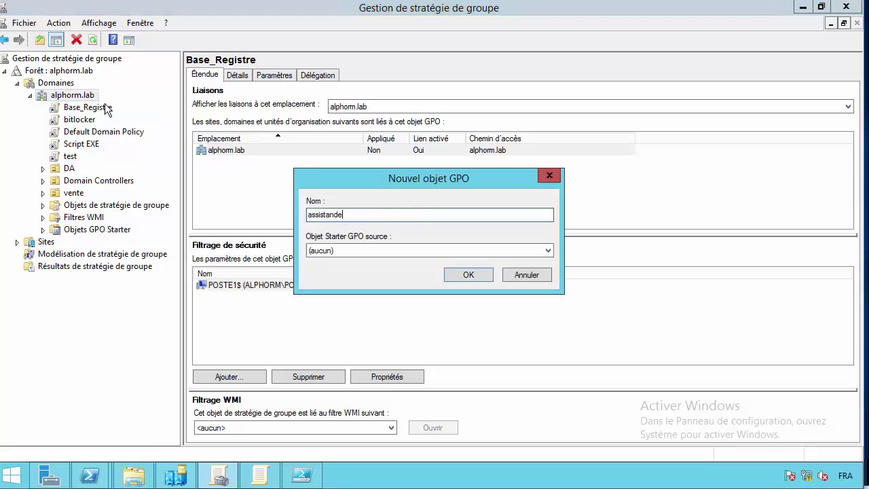
key("BackSpace")
key("BackSpace")
key("Return")
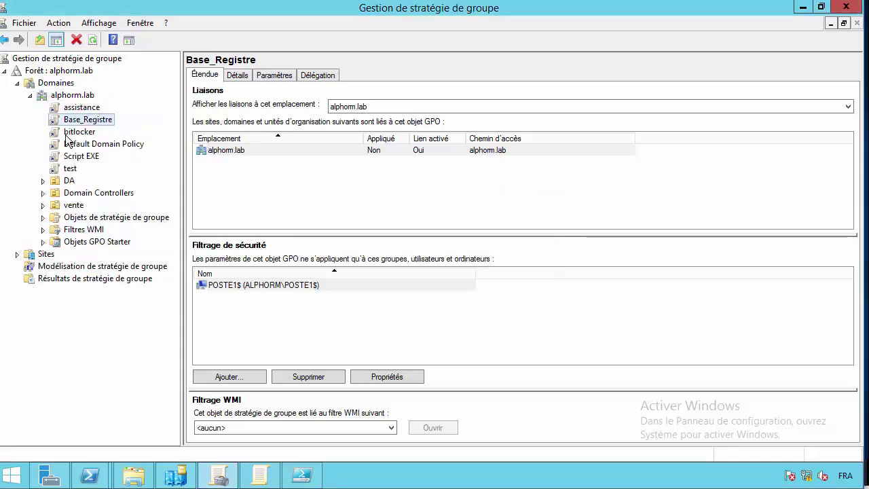
Step: Open the assistance GPO for editing and widen the editor's tree area
left_click(79, 108)
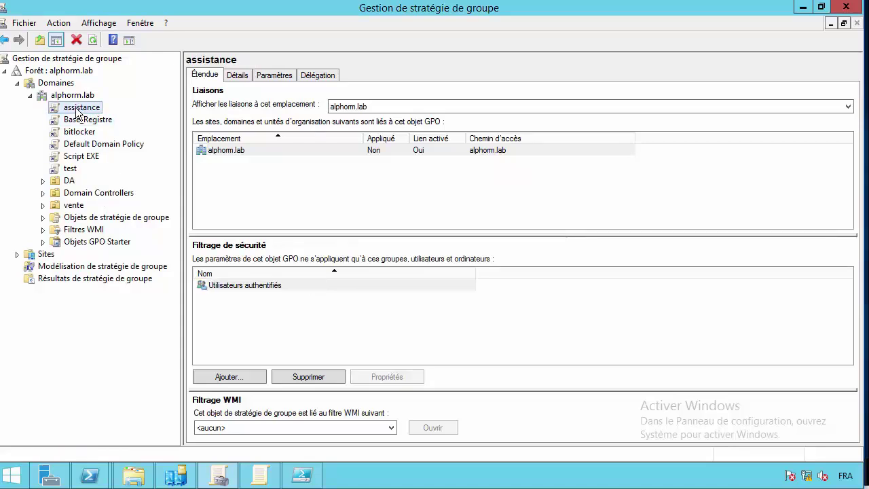
right_click(76, 112)
left_click(102, 114)
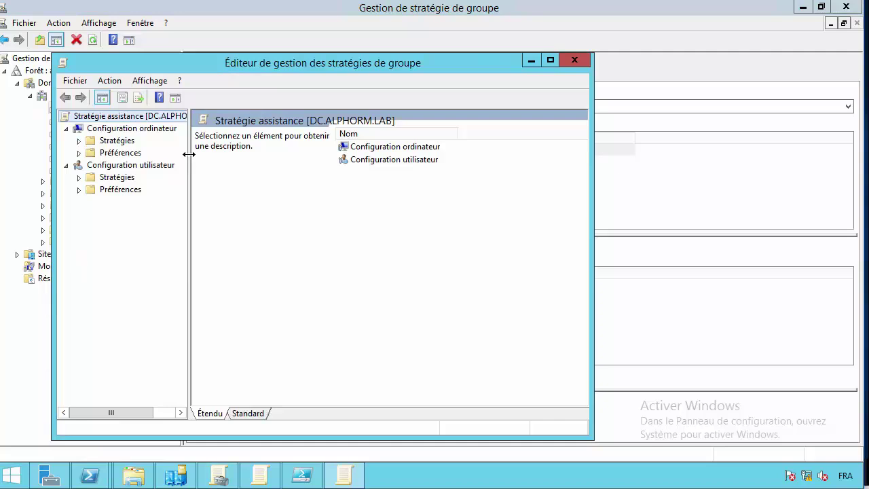
left_click_drag(196, 157, 315, 168)
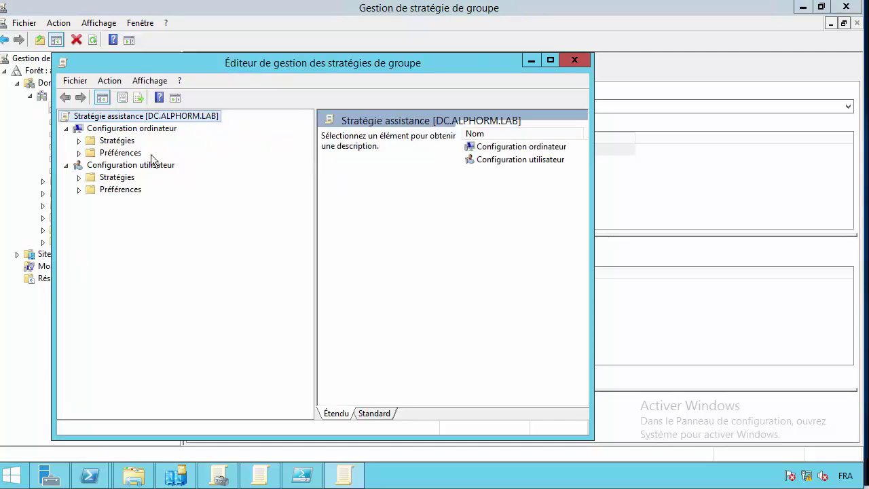
Step: In the computer policies' administrative templates, open Système > Assistance à distance in a maximized editor and select Configurer Proposer l'Assistance à distance
left_click(79, 142)
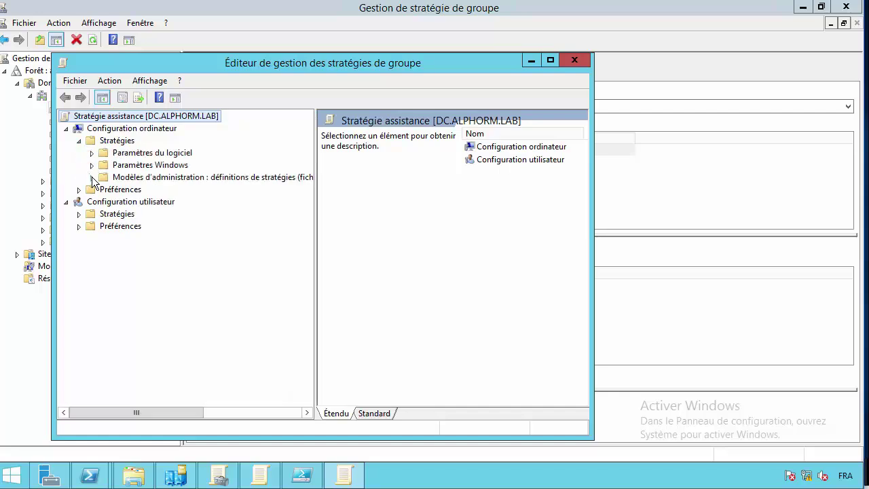
left_click(92, 177)
left_click(171, 190)
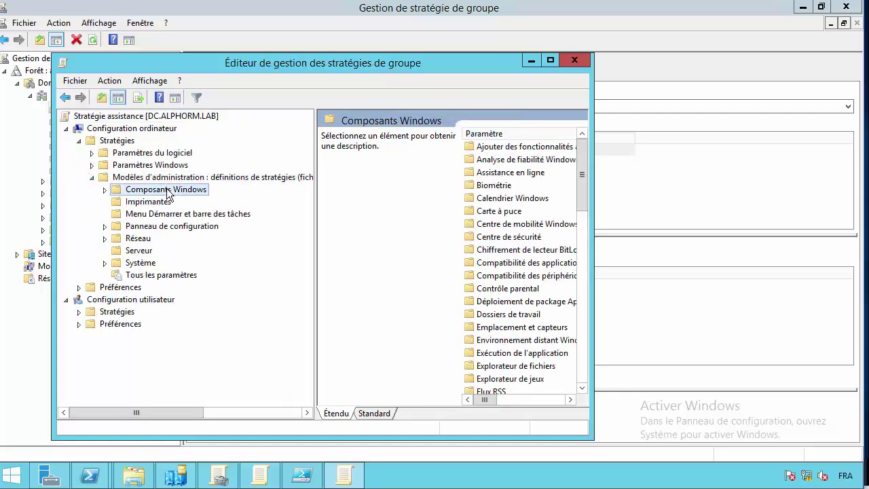
left_click(510, 174)
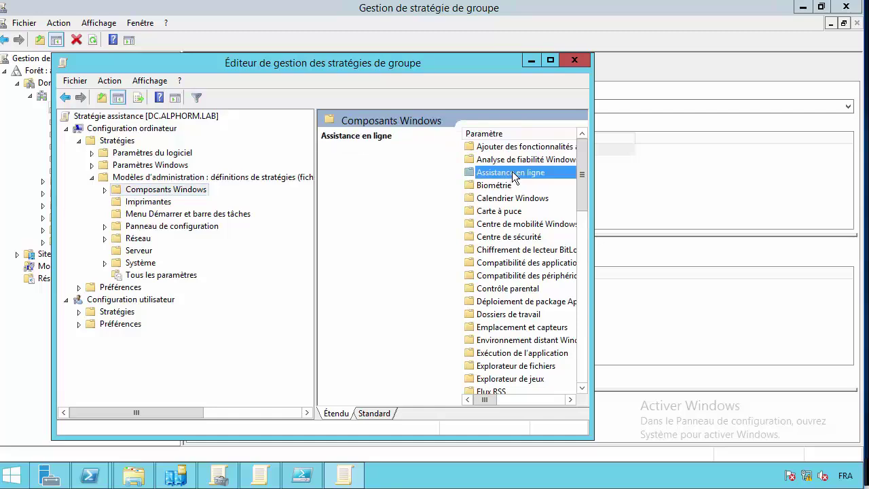
left_click(519, 198)
left_click(141, 264)
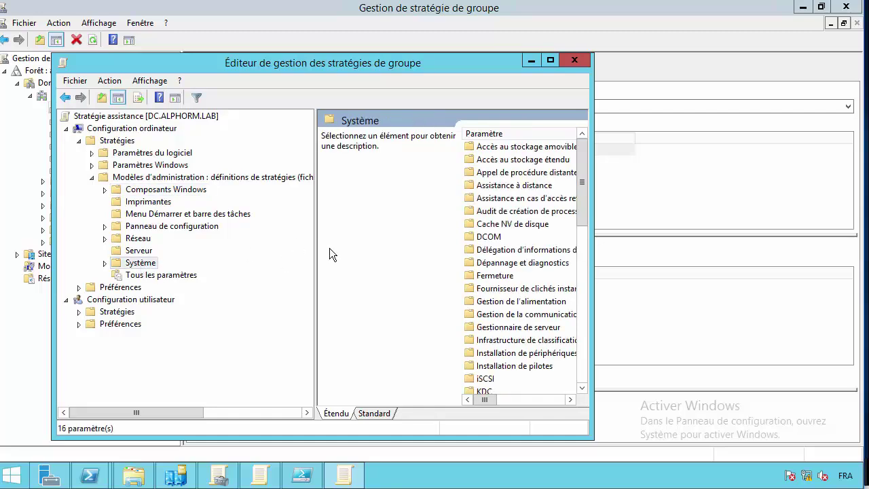
double_click(541, 184)
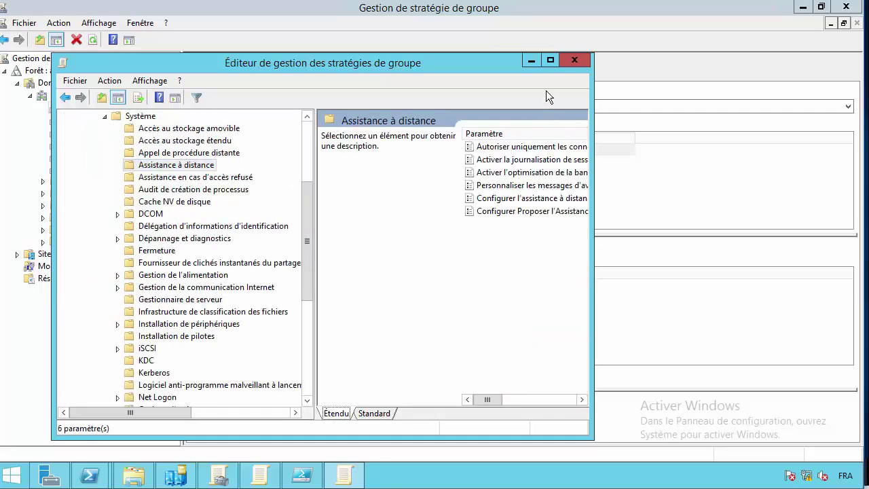
left_click(551, 60)
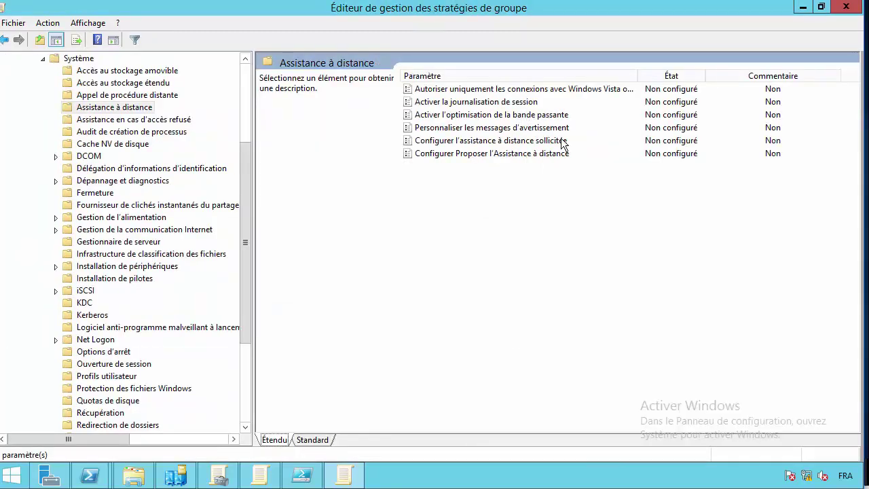
left_click(528, 155)
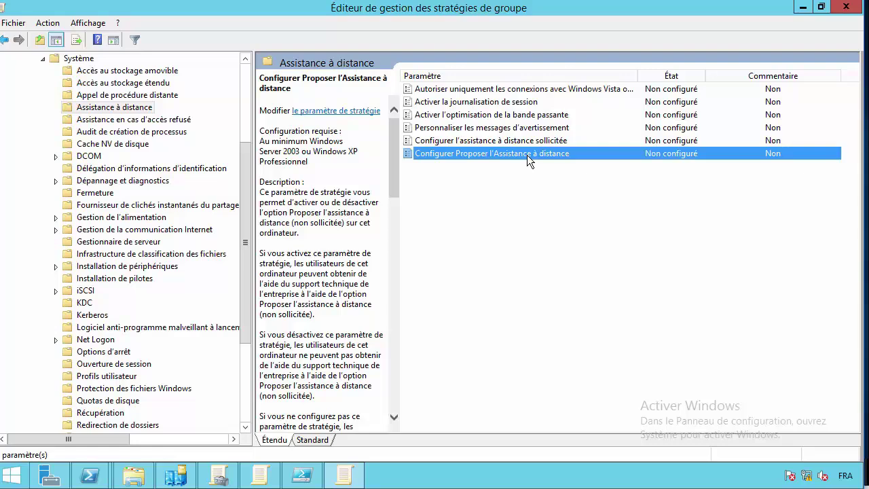
Step: Enable the Configurer Proposer l'Assistance à distance setting in a maximized window and choose Permettre aux conseillers de contrôler l'ordinateur à distance
double_click(527, 155)
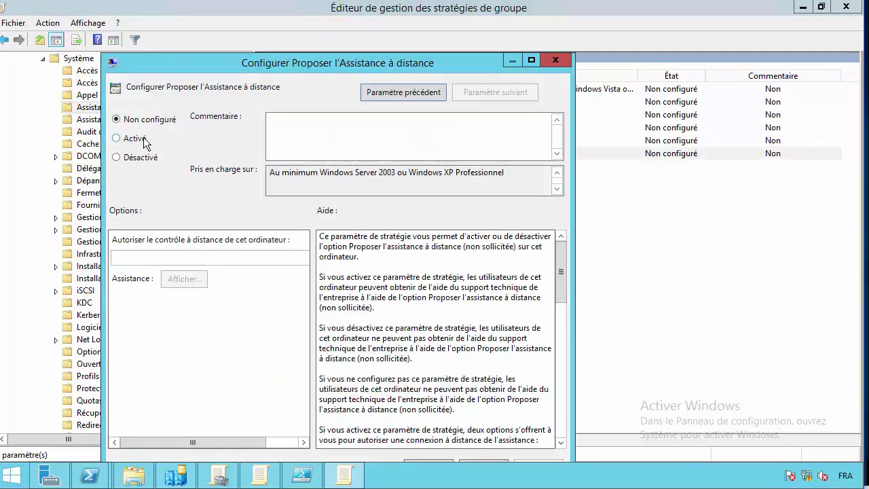
left_click(135, 138)
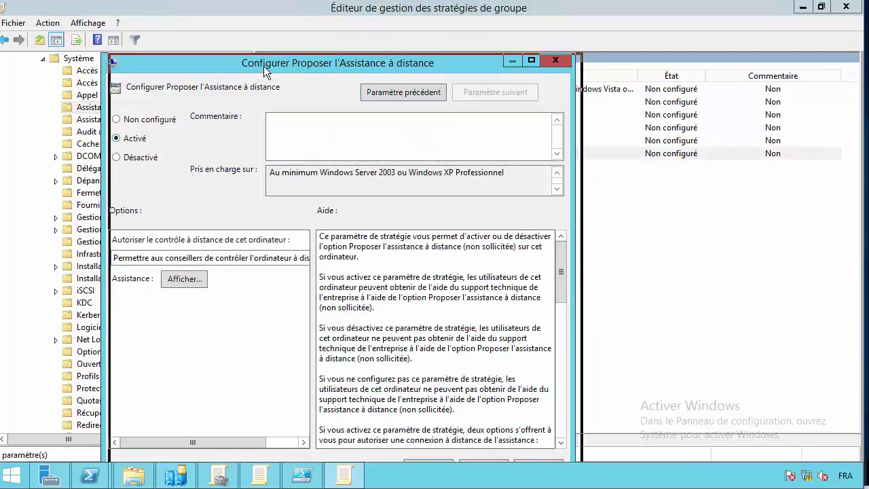
left_click_drag(264, 67, 272, 66)
left_click(539, 60)
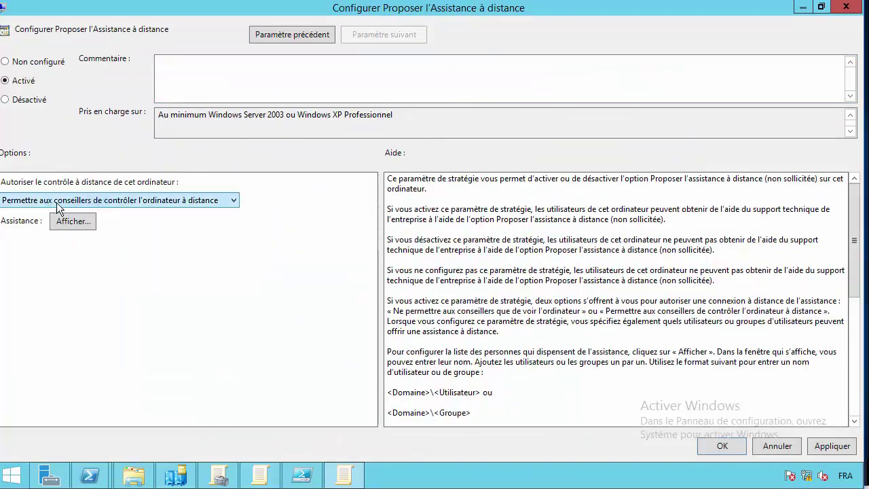
left_click(149, 201)
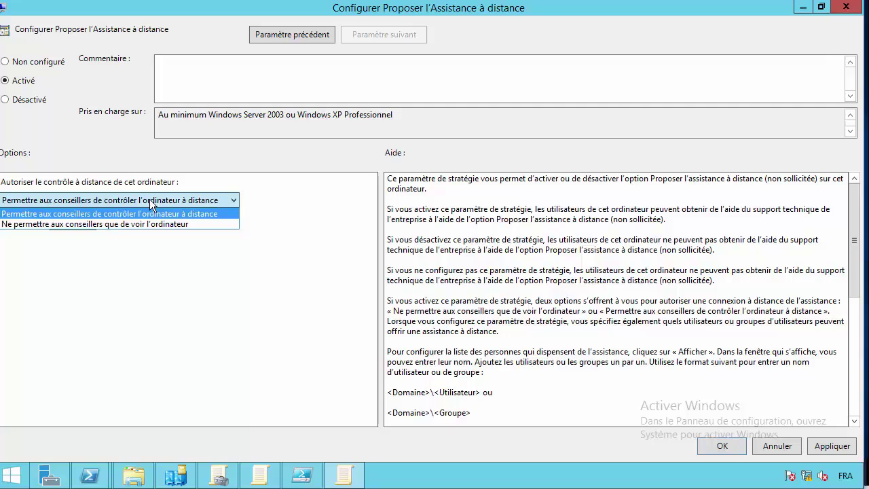
left_click(112, 214)
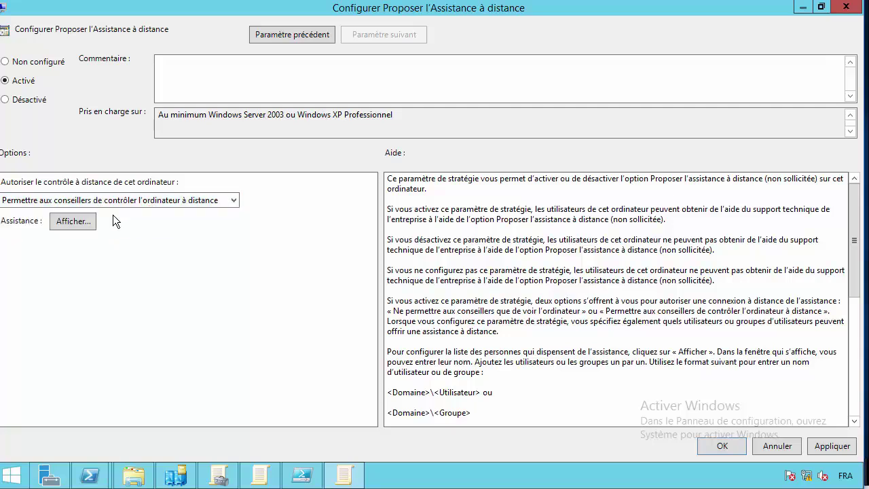
Step: Add alphorm\helpdesk to the policy setting's list of helpers, then confirm the list and the setting
left_click(74, 221)
left_click(128, 97)
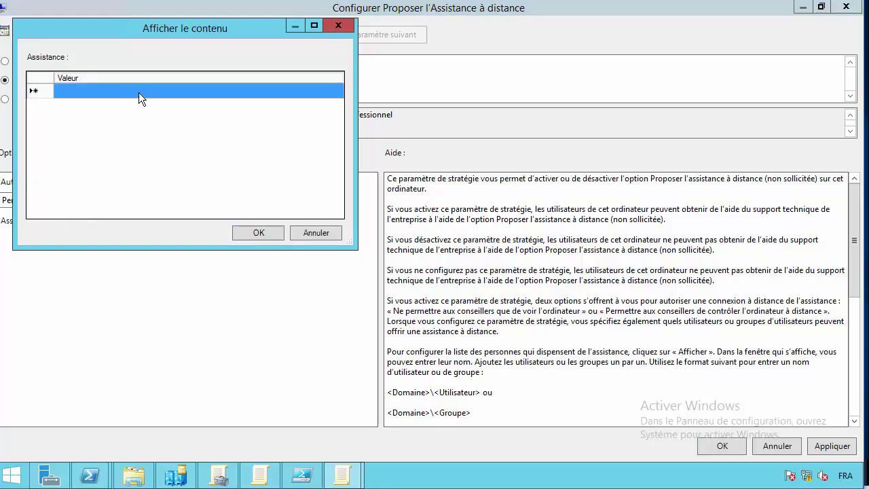
left_click(138, 92)
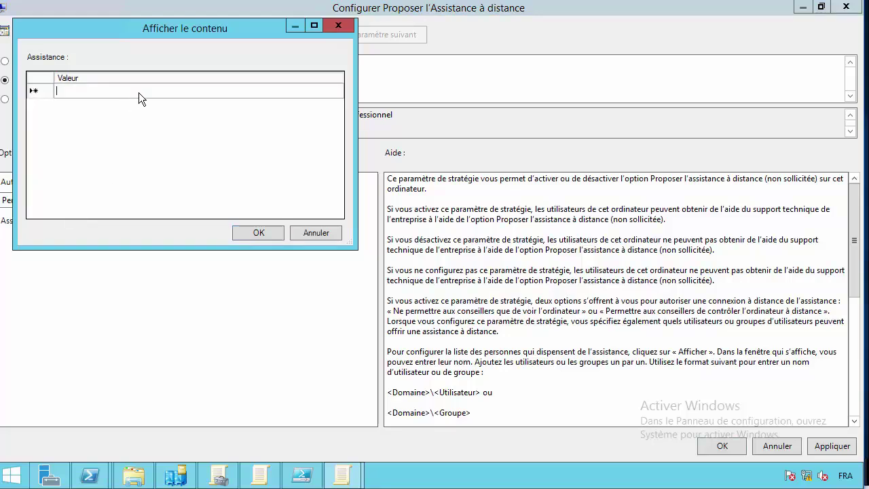
type("abcd")
key("BackSpace")
key("BackSpace")
key("BackSpace")
key("BackSpace")
type("a")
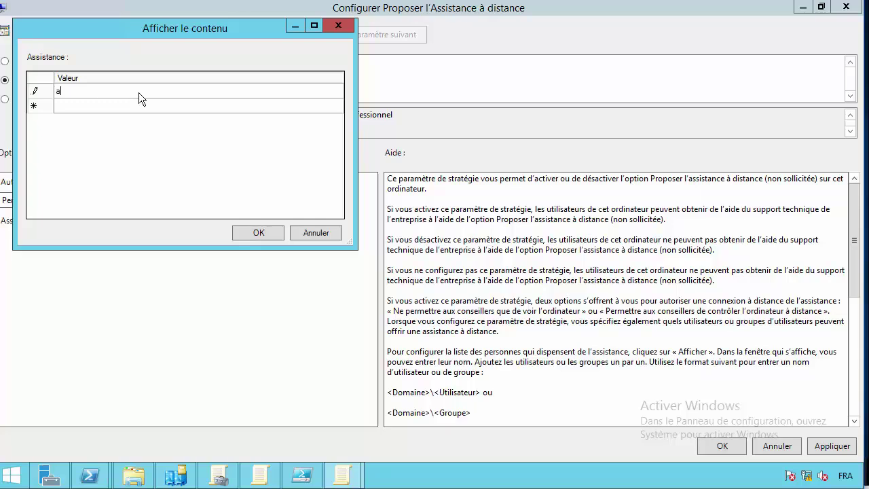
type("lphorm\\helpdesk")
left_click(262, 232)
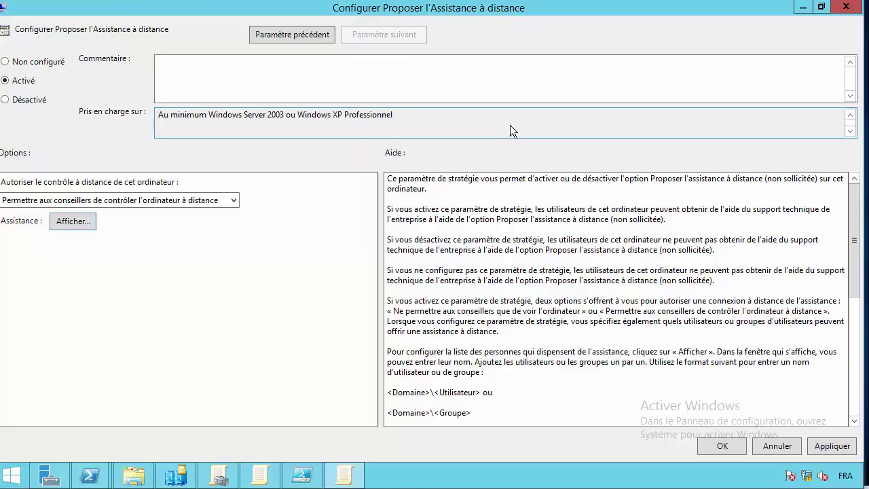
left_click(732, 451)
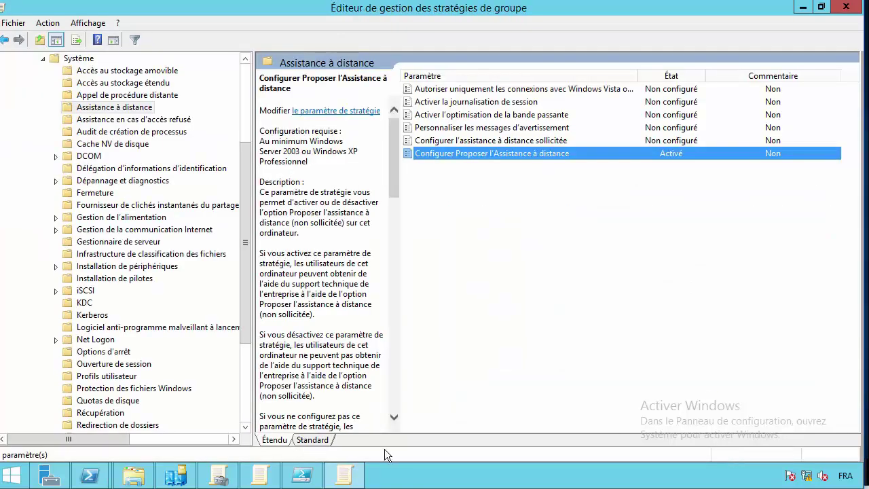
Step: From the server's management tools, open Utilisateurs et ordinateurs Active Directory and create an organizational unit named HelpDesk directly under alphorm.lab
left_click(51, 475)
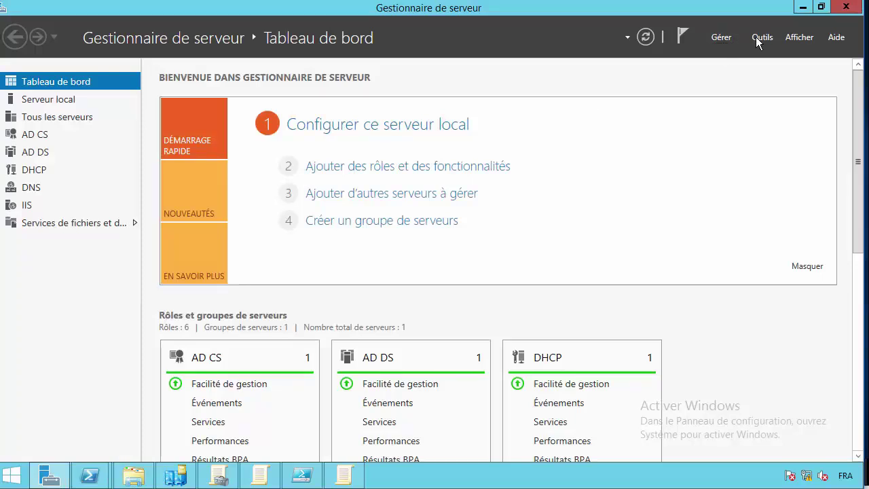
left_click(756, 36)
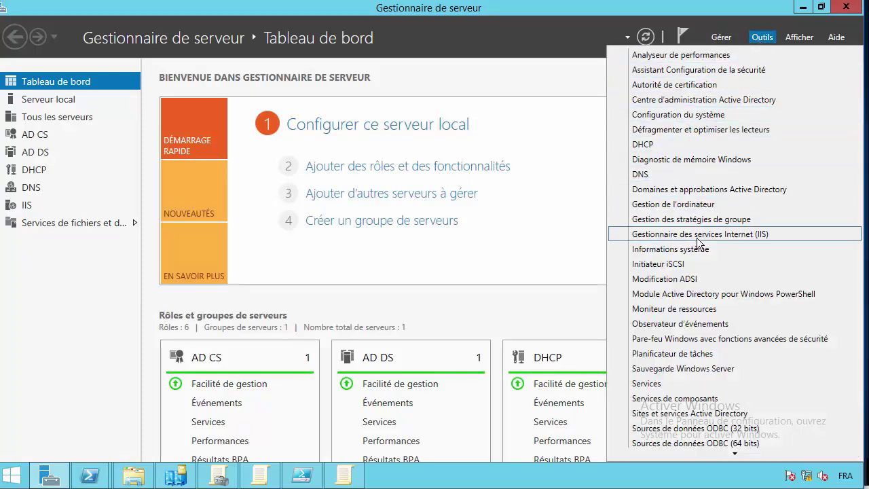
mouse_move(734, 454)
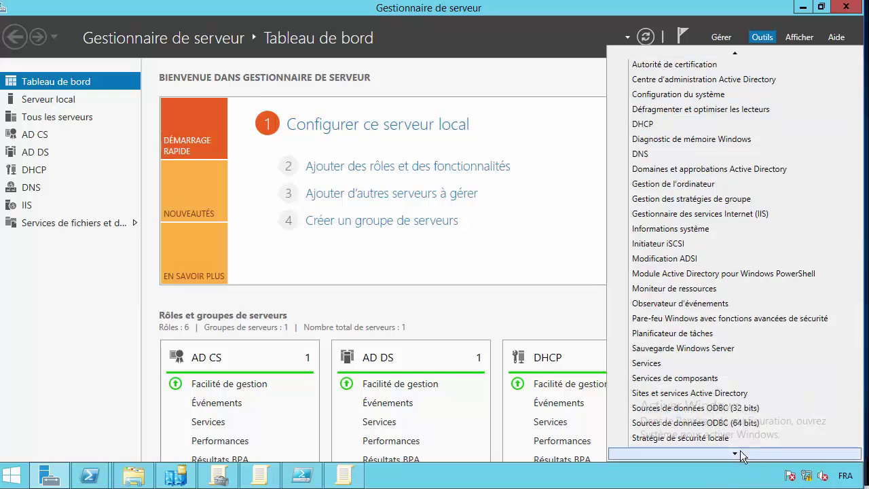
left_click(747, 388)
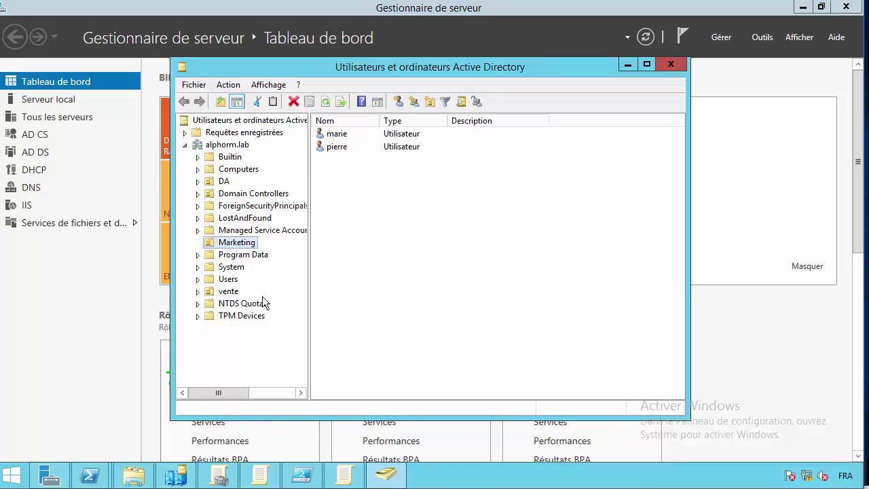
right_click(230, 146)
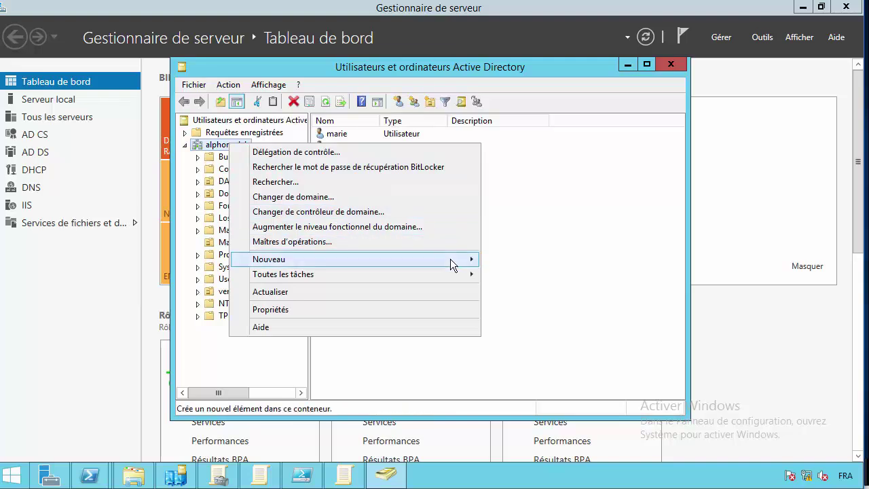
mouse_move(450, 259)
left_click(573, 345)
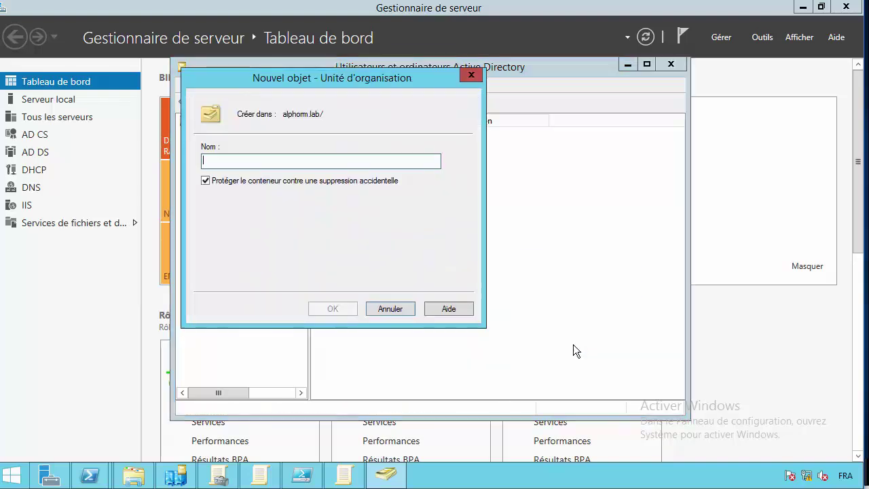
type("HelpDesk")
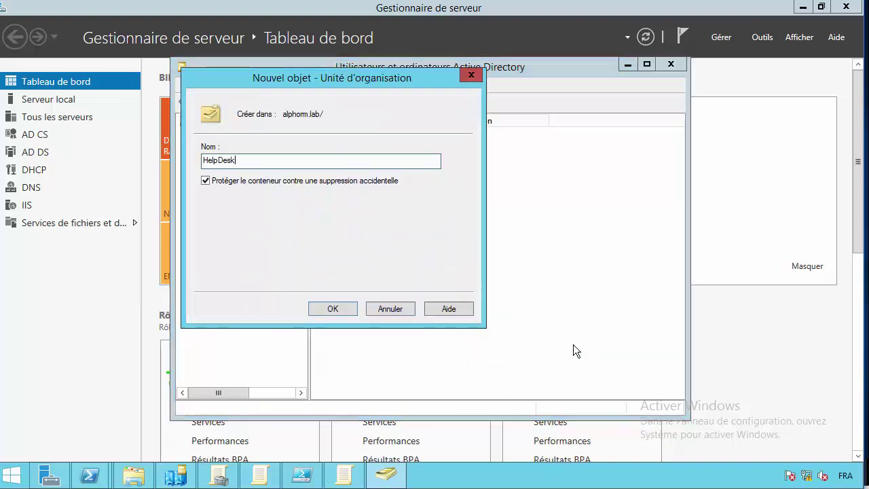
key("Return")
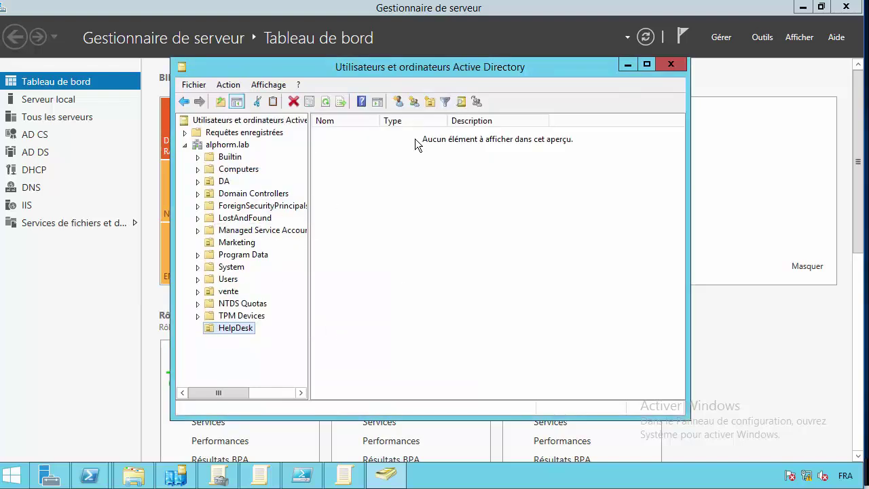
Step: Create a global security group named HelpDesk inside the HelpDesk organizational unit
left_click(415, 102)
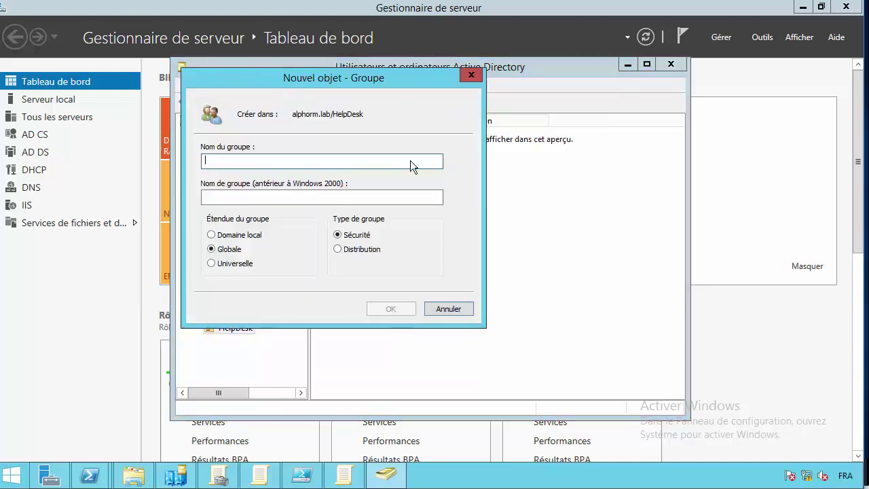
type("HelpDesk")
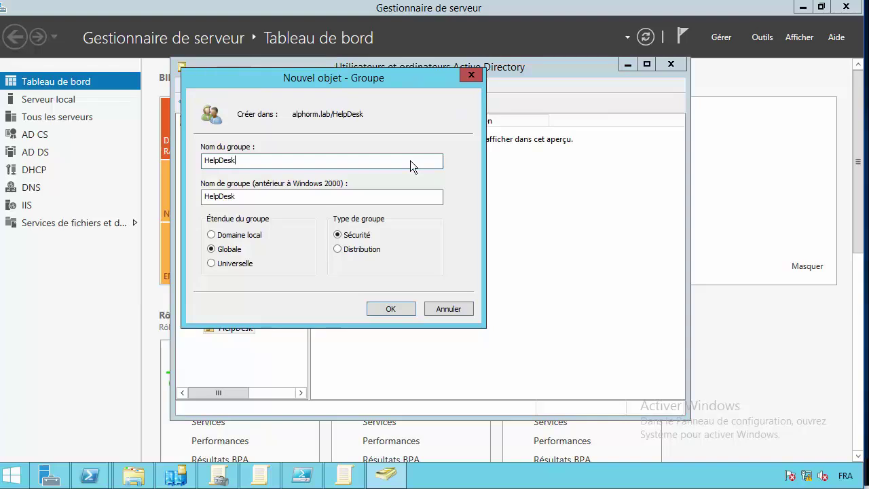
left_click(394, 306)
left_click(357, 136)
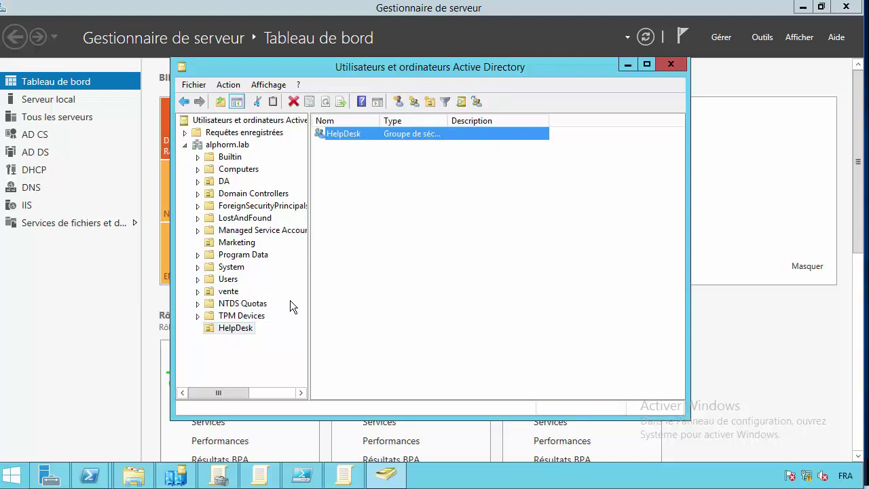
Step: Move the second user account in the Marketing organizational unit to HelpDesk and display the HelpDesk unit's contents
left_click(246, 243)
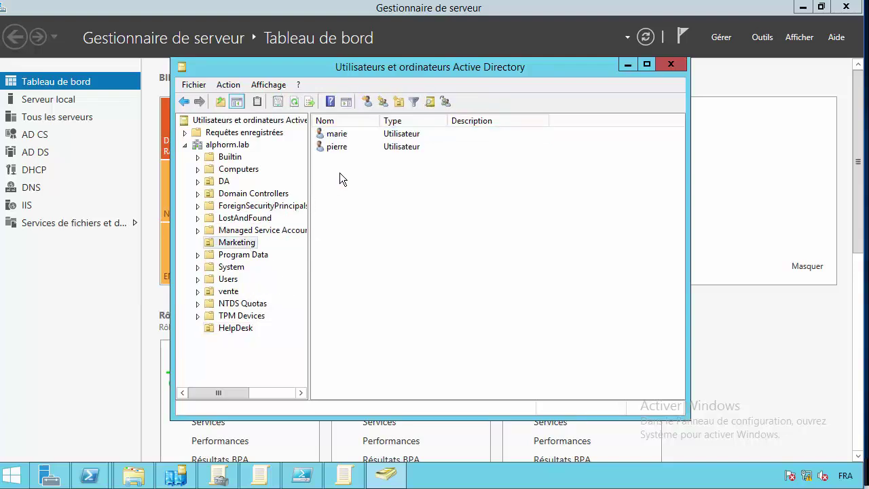
left_click_drag(347, 151, 236, 333)
left_click(388, 283)
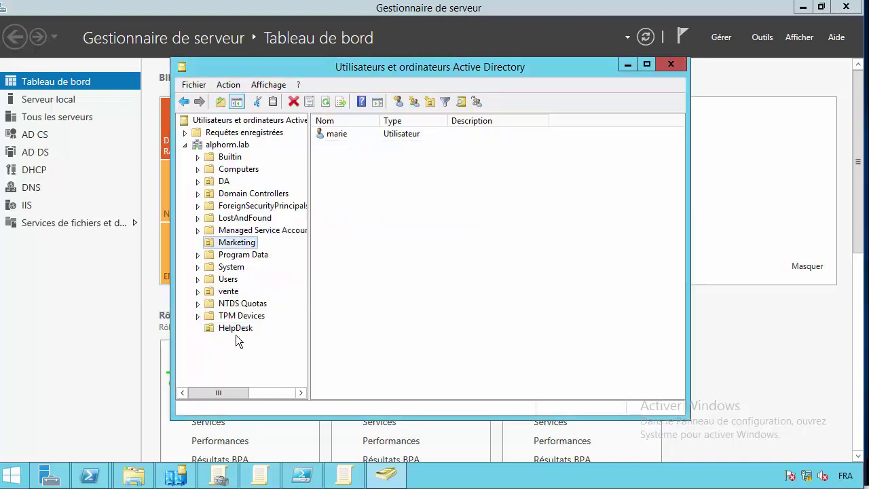
left_click(220, 326)
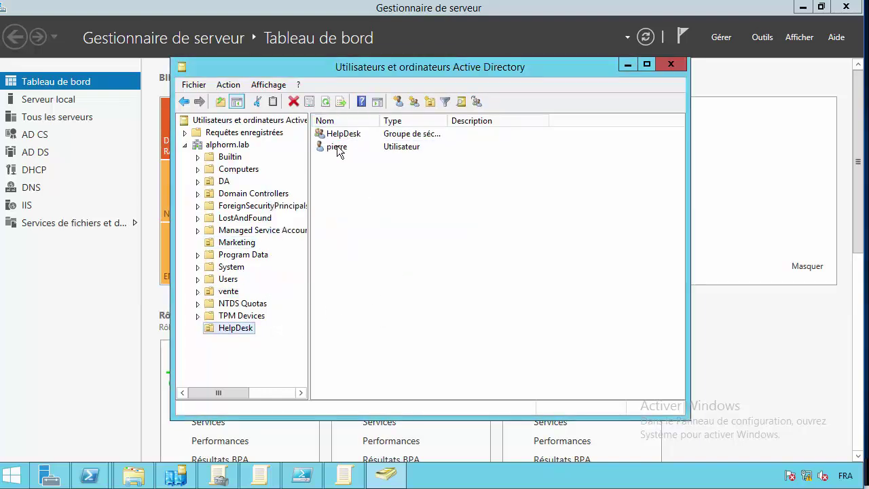
Step: Add the user account in the HelpDesk organizational unit to the HelpDesk group
left_click(344, 148)
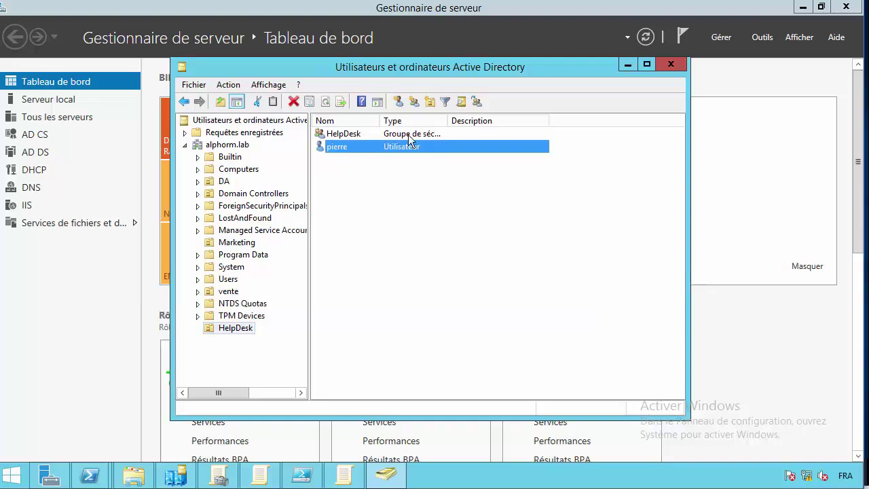
left_click(477, 101)
type("help")
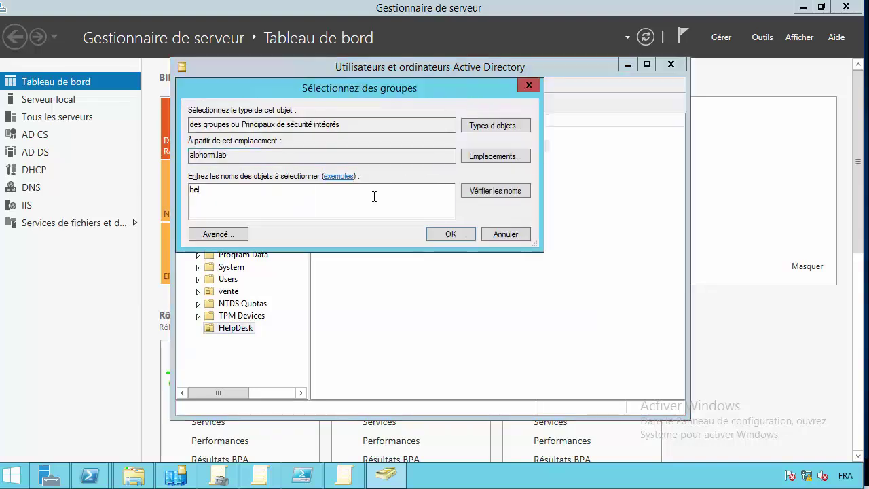
key("Return")
left_click(512, 289)
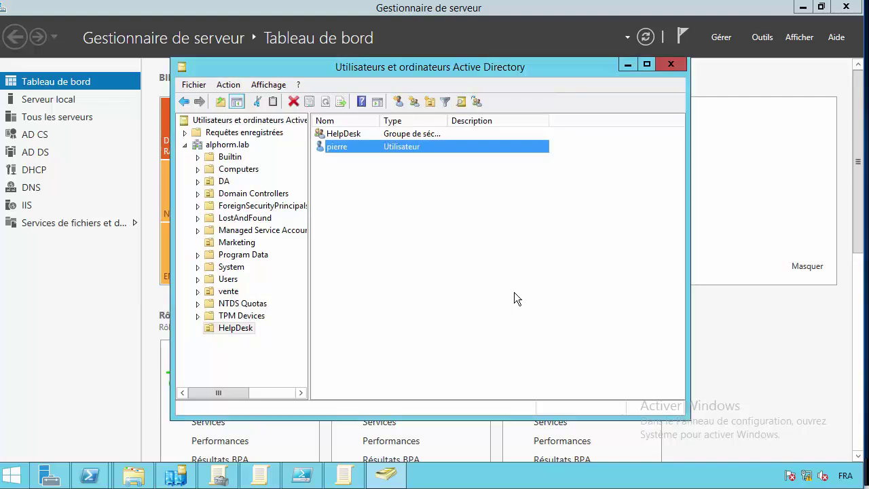
left_click(362, 136)
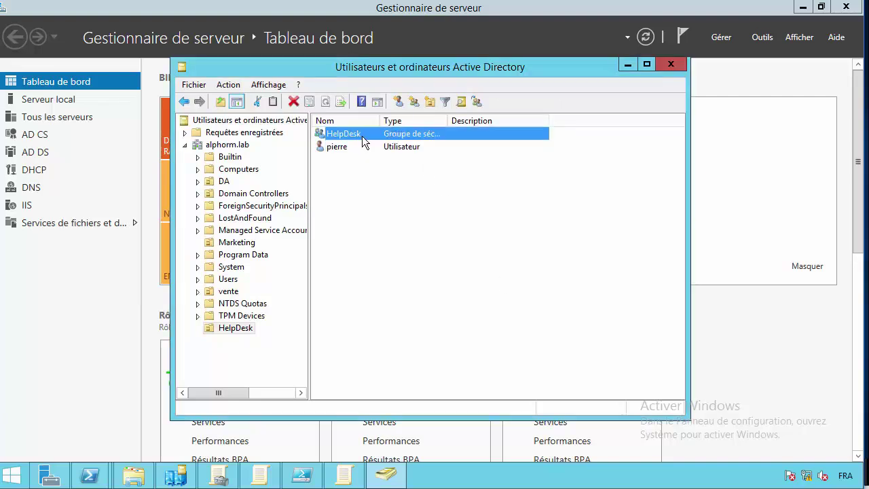
Step: Close Utilisateurs et ordinateurs Active Directory and the group policy editor on the server
left_click(671, 63)
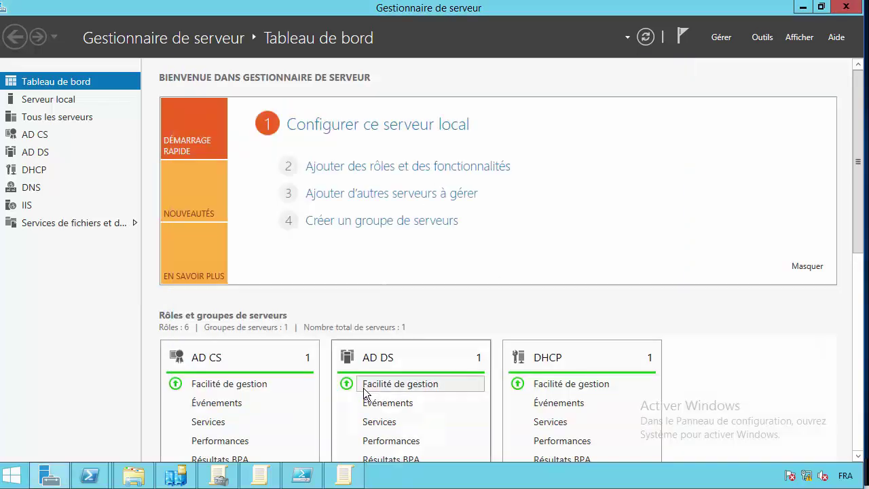
left_click(345, 475)
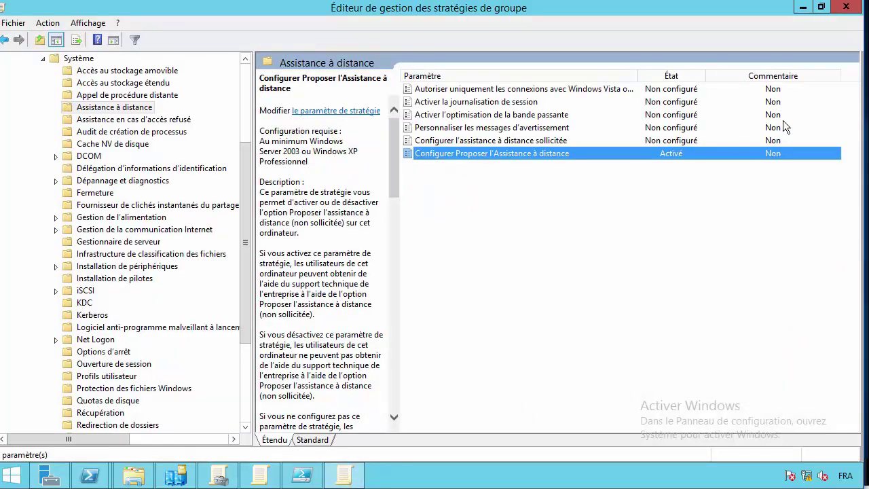
left_click(847, 7)
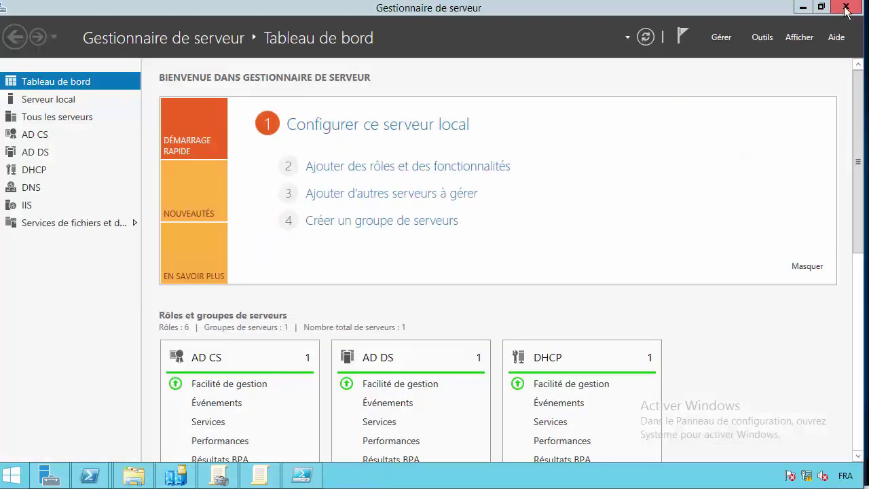
left_click(847, 7)
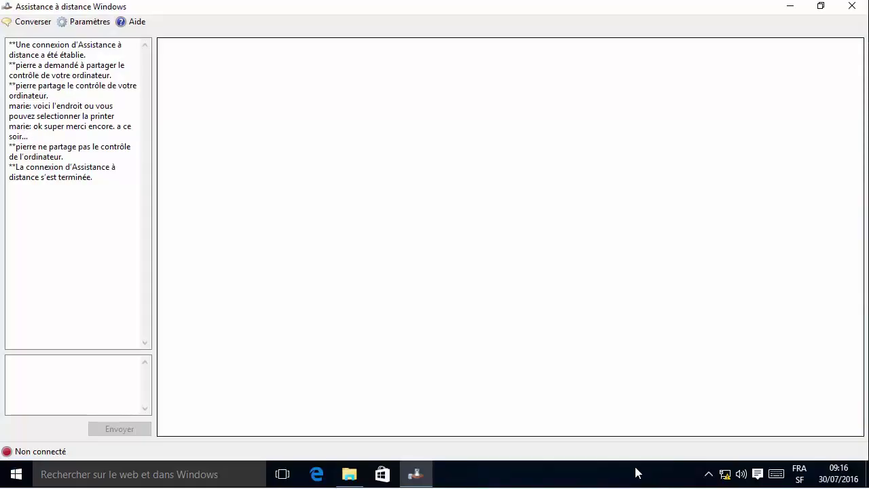
Step: On the requester's computer, open an administrator command prompt and run gpupdate /force
right_click(18, 479)
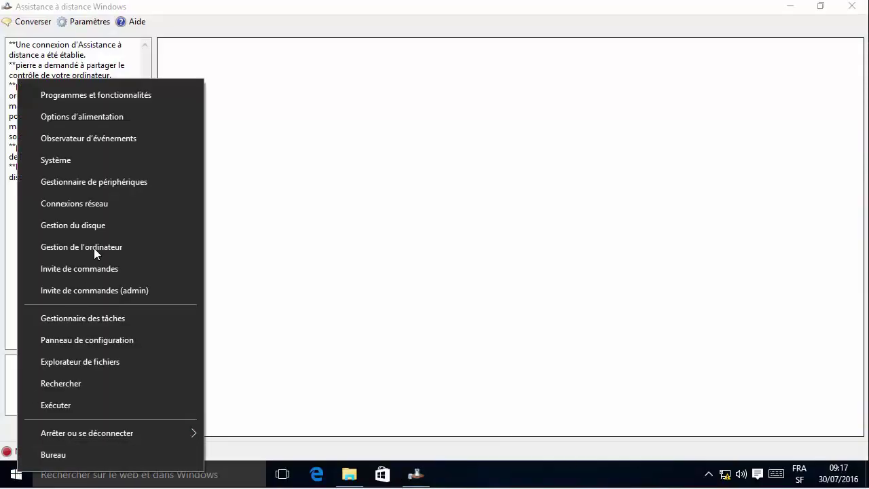
left_click(130, 290)
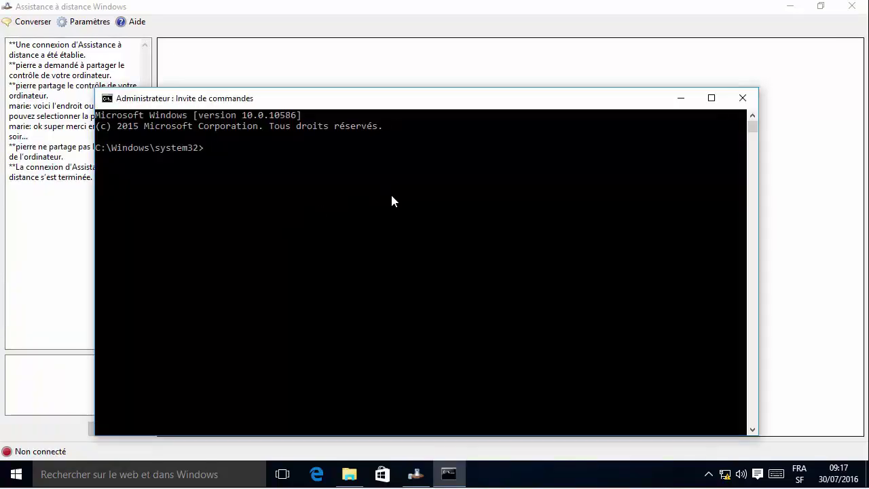
type("gpupdate /force")
key("Return")
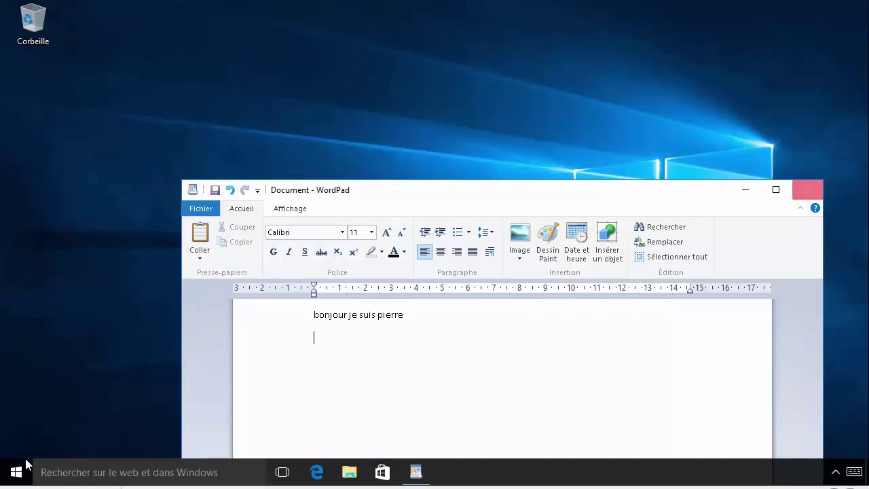
Step: On the assisted user's computer, close the WordPad document without saving and run gpupdate /force in a command prompt
right_click(27, 460)
left_click(125, 265)
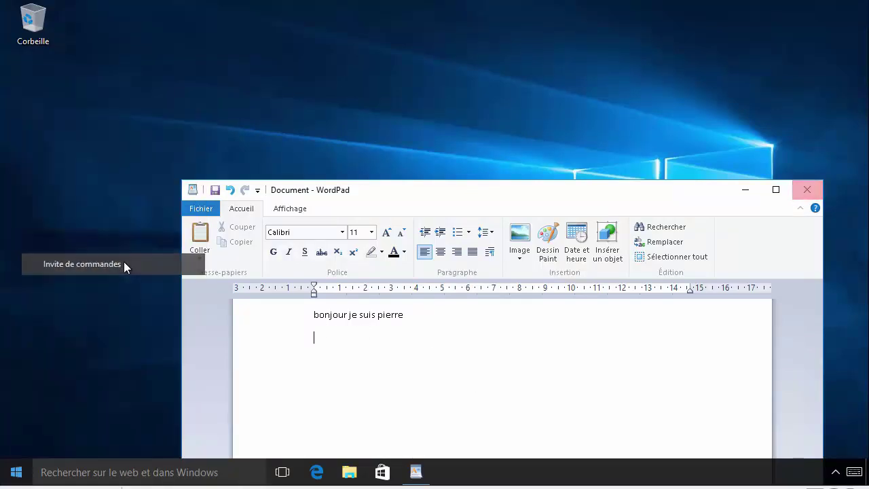
left_click(808, 191)
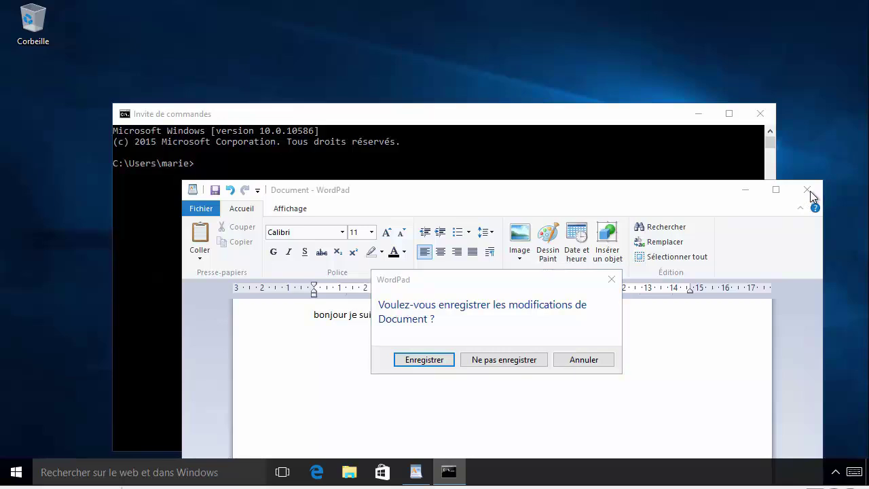
left_click(500, 364)
left_click(367, 163)
type("gp")
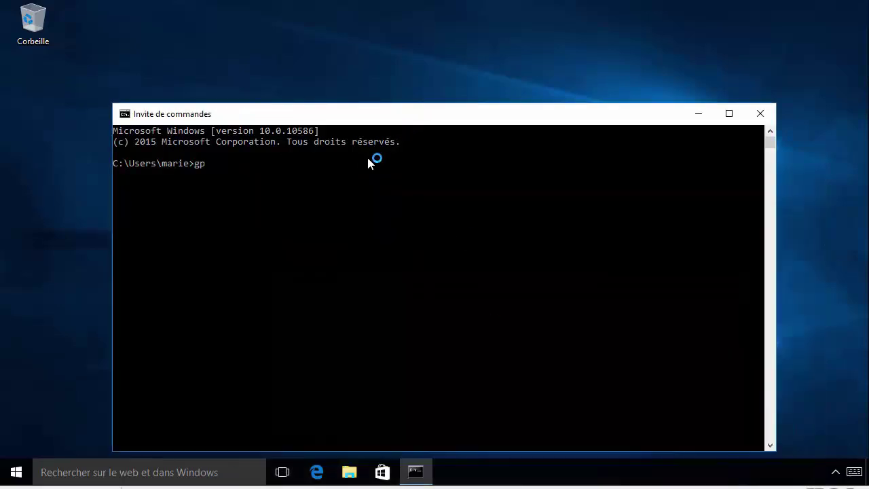
type("update /force")
key("Return")
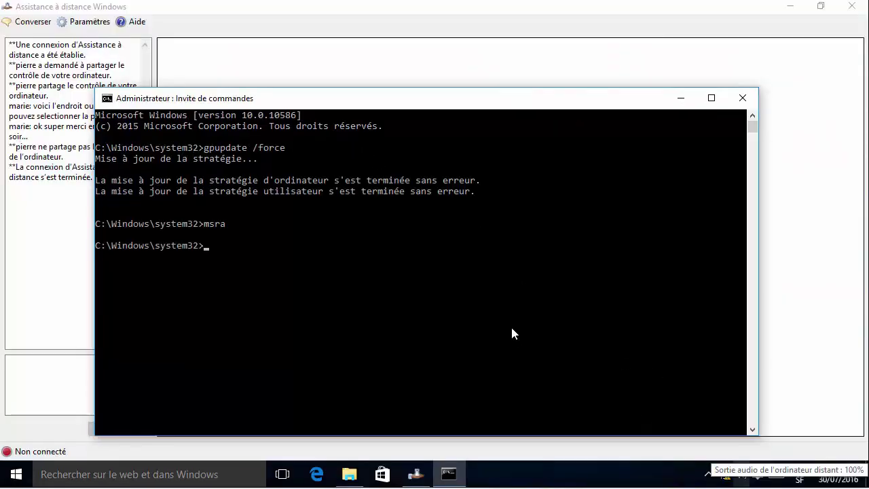
Step: On the helper's computer, launch msra and choose to help someone through the advanced connection option for technical support
left_click(380, 258)
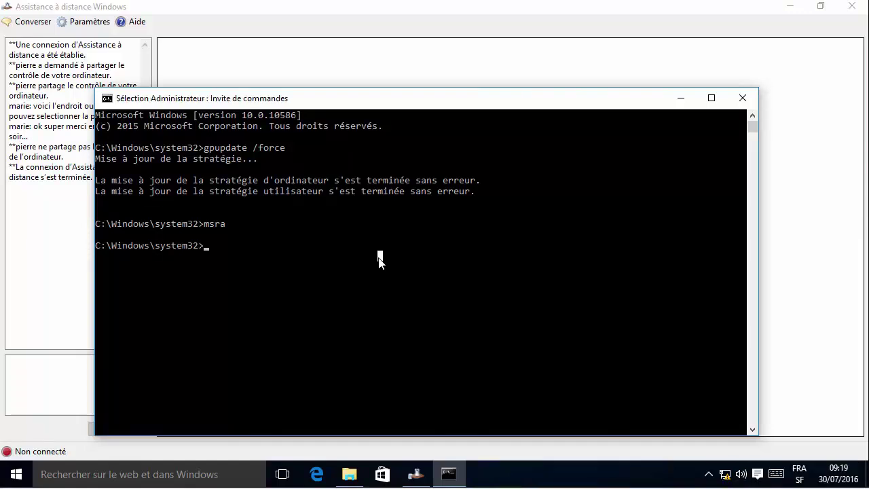
type("msra")
key("Return")
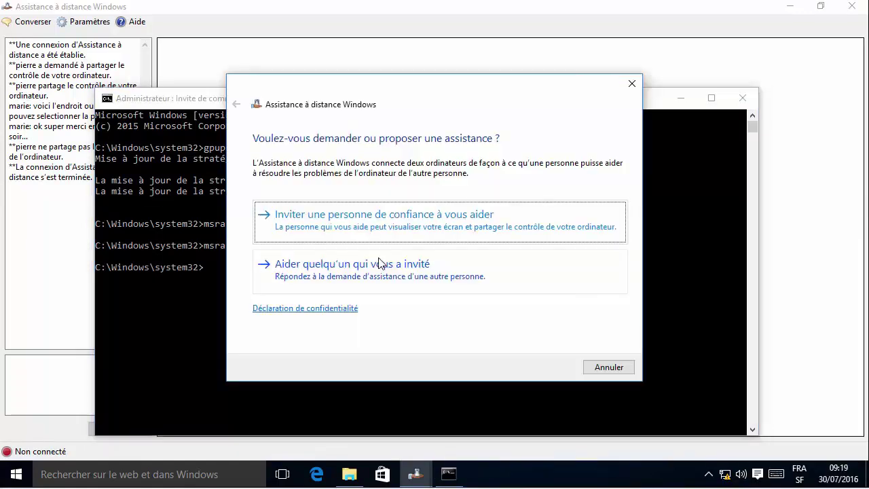
left_click(366, 277)
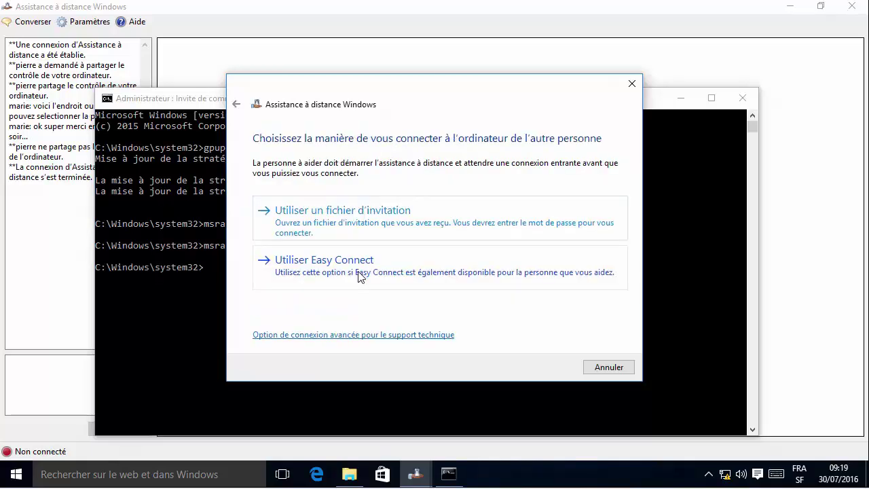
left_click(358, 335)
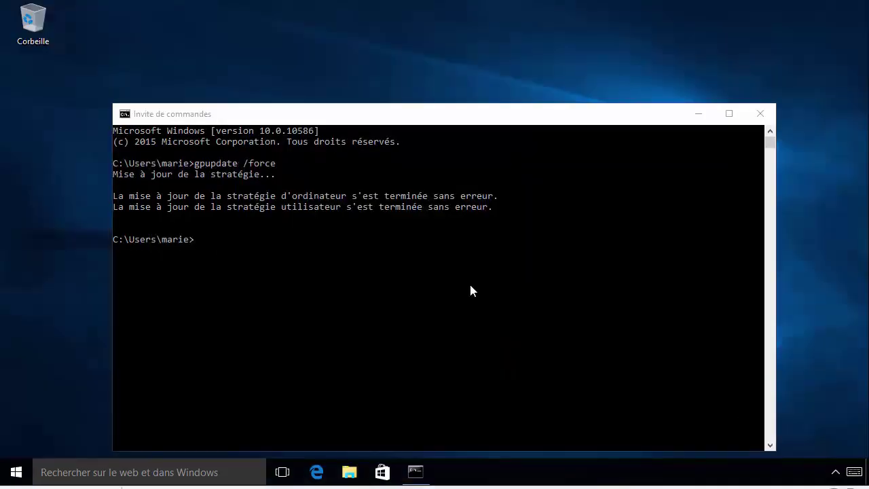
Step: On the assisted user's computer, run ipconfig to look up its IP address
left_click(470, 282)
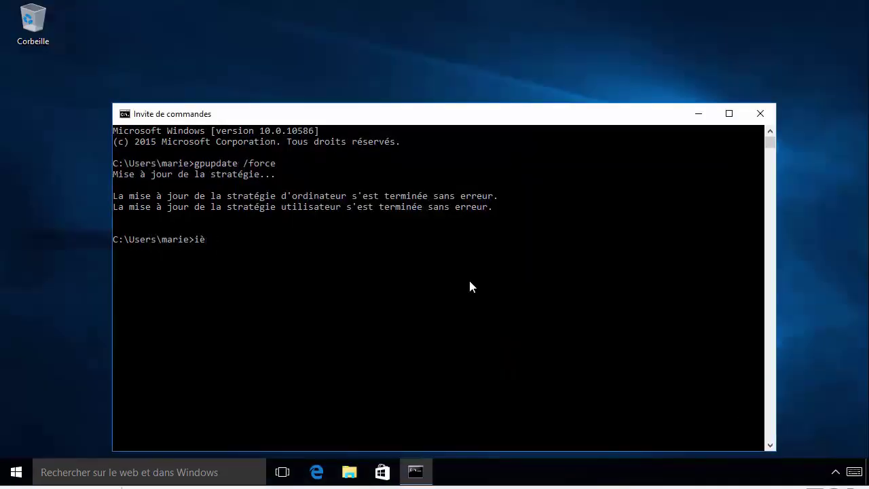
type("iè")
key("BackSpace")
type("pconfig")
key("Return")
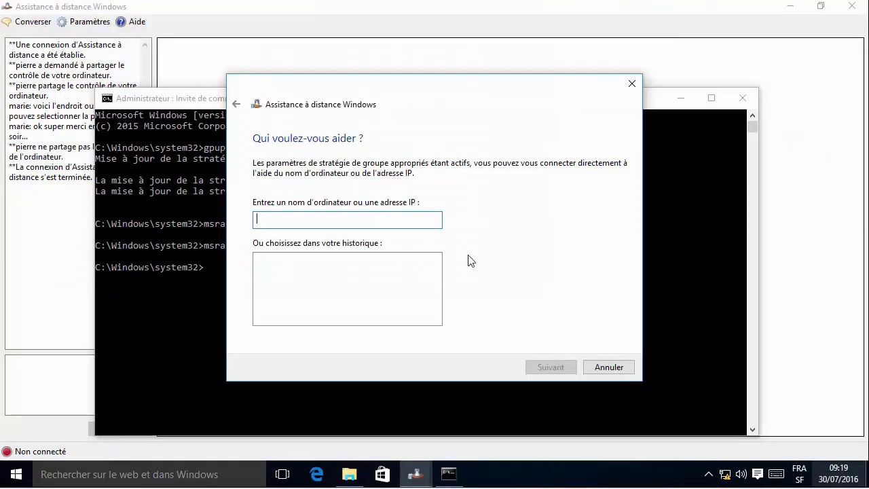
Step: Offer assistance to the computer at 192.168.1.200 and authorize the helper's connection on that computer
type("1")
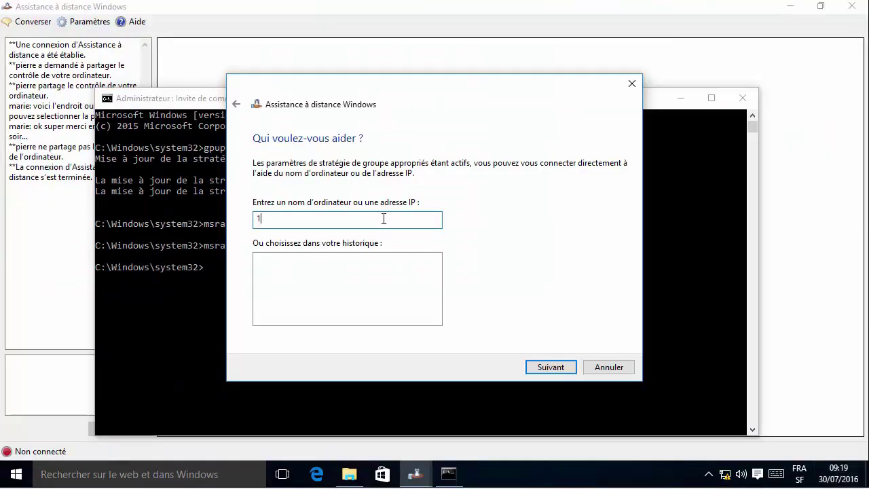
type("92.168.1.1200")
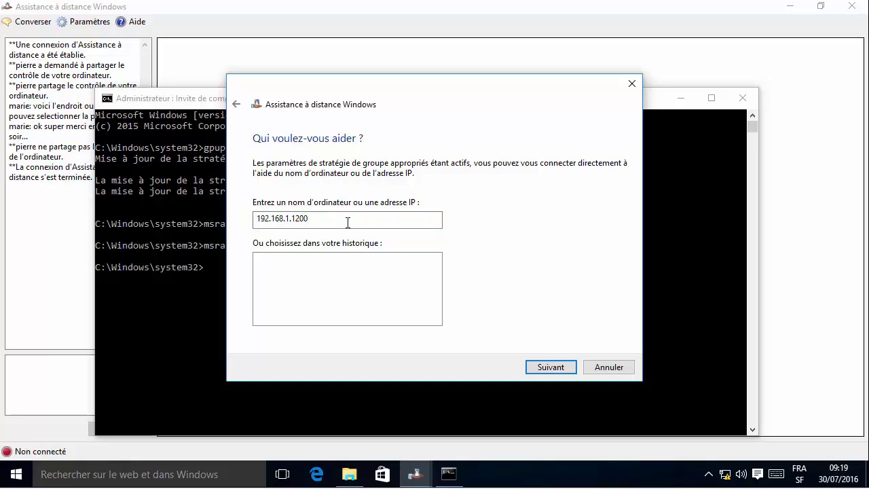
key("BackSpace")
key("BackSpace")
key("BackSpace")
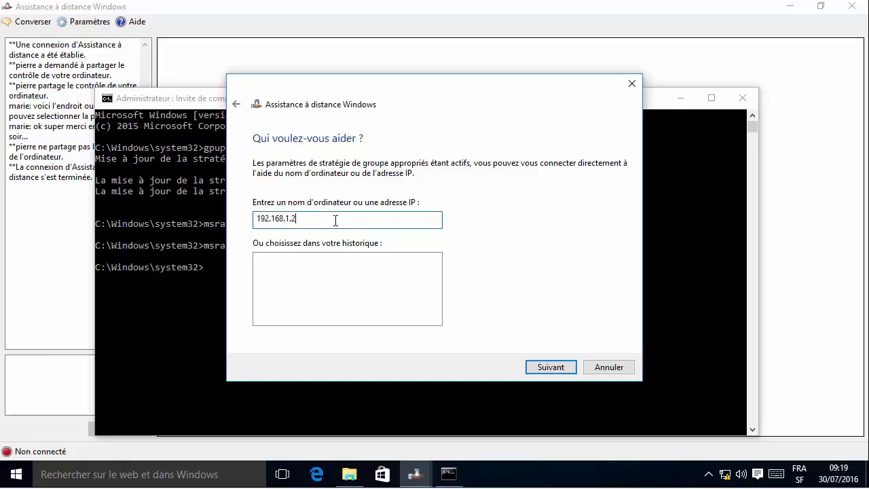
left_click(551, 367)
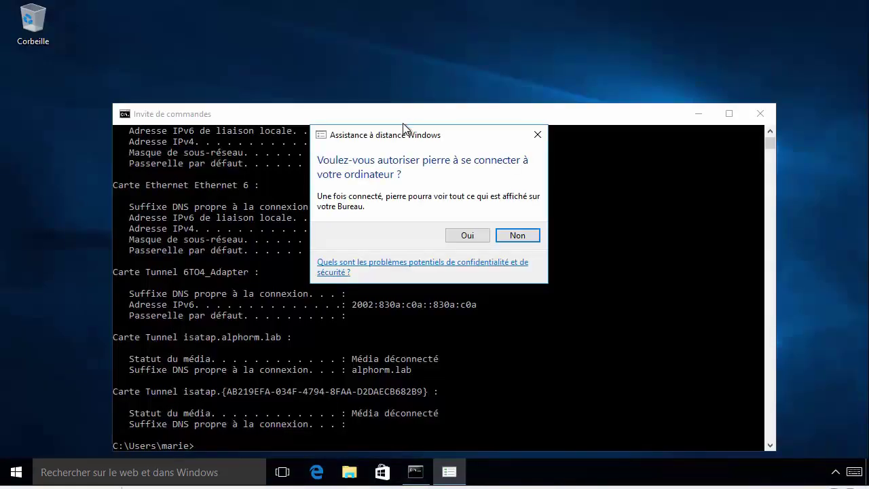
left_click(475, 237)
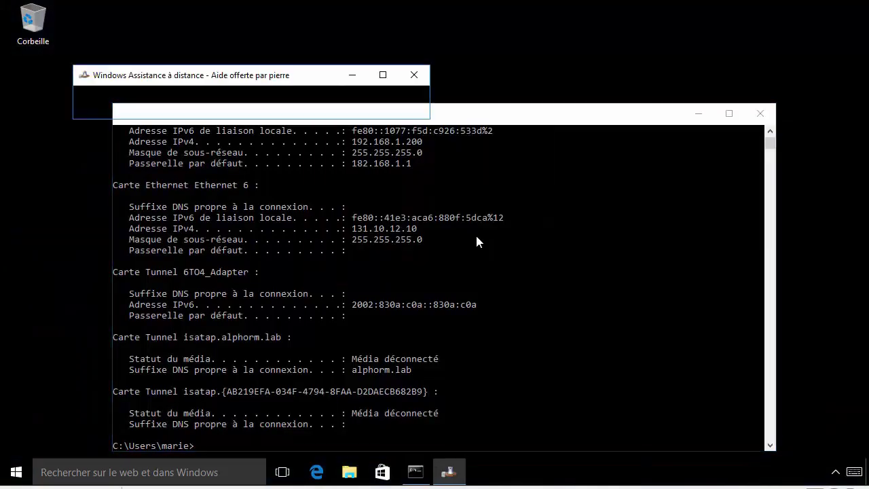
left_click(570, 62)
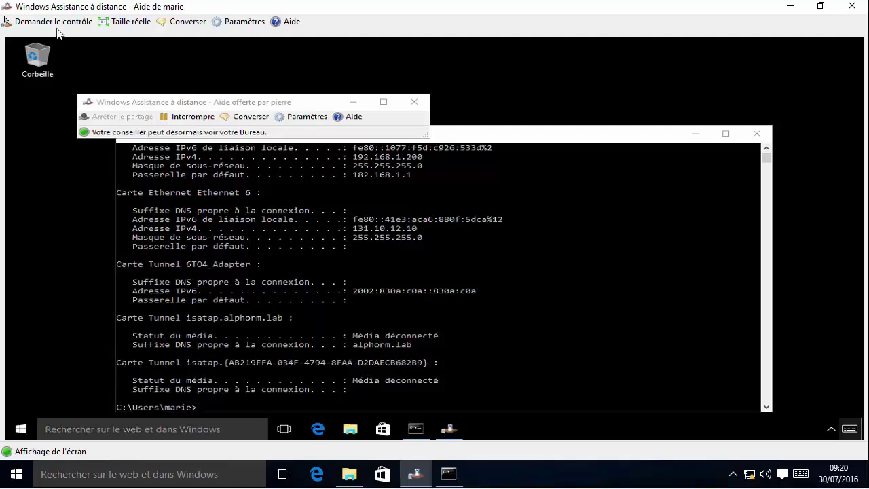
Step: Close the Remote Assistance session on the helper's computer and minimize the command prompt
left_click(6, 9)
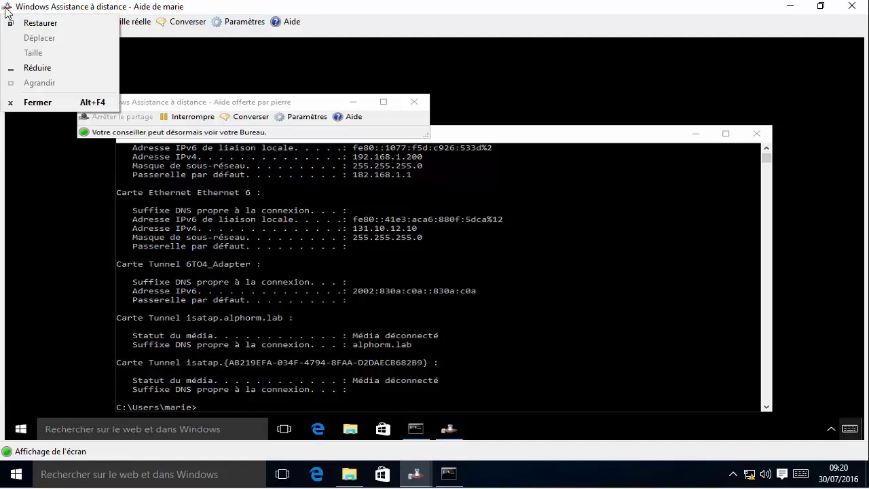
left_click(39, 102)
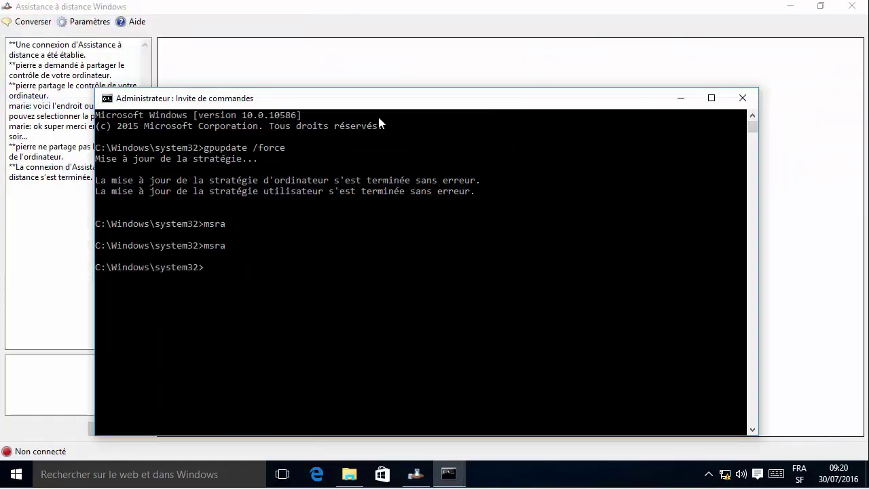
left_click(681, 97)
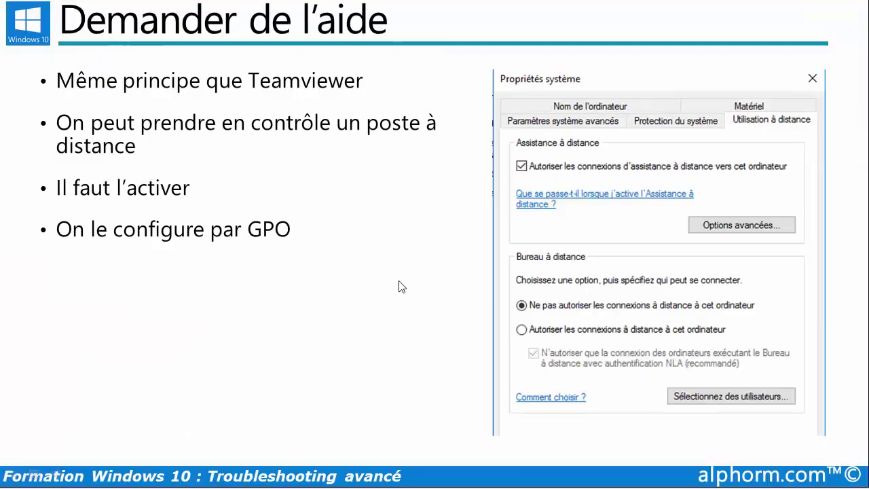
left_click(366, 278)
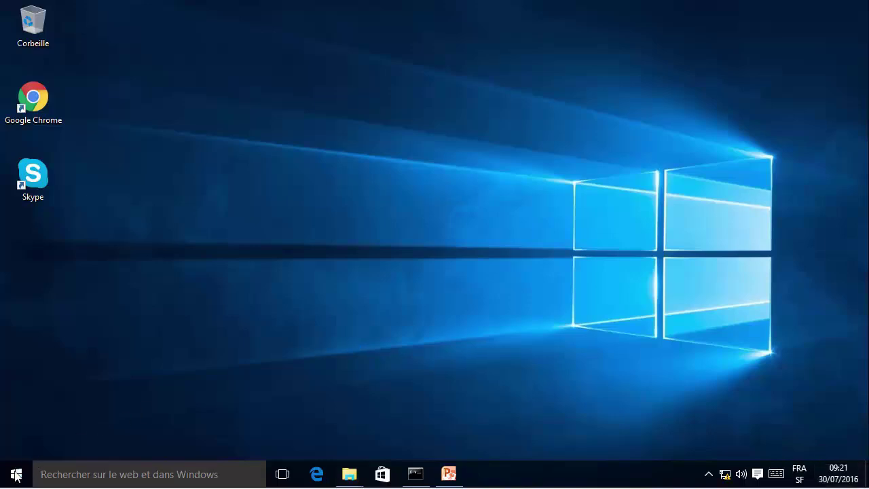
Step: Open the Panneau de configuration and display its items as Petites icônes
right_click(16, 475)
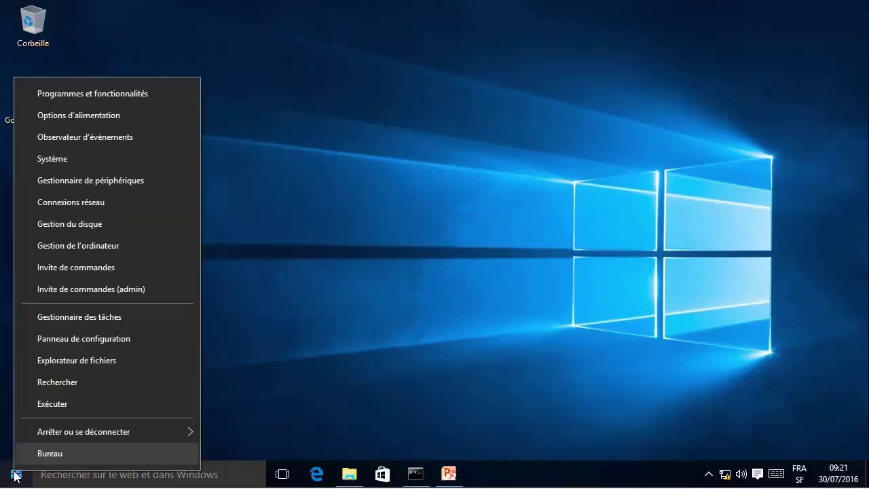
left_click(94, 337)
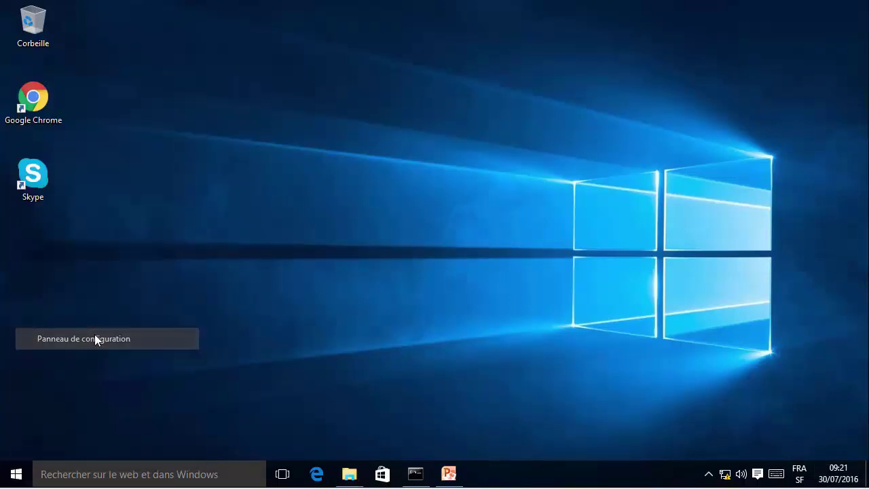
left_click(644, 120)
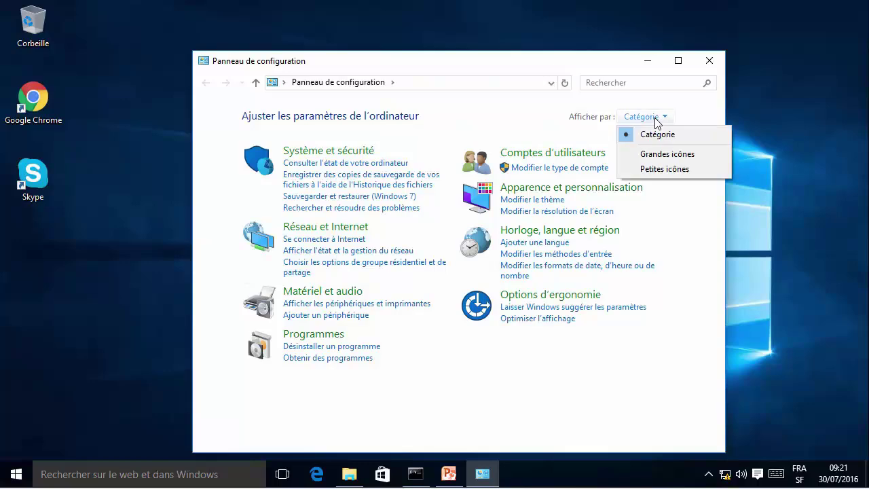
left_click(664, 169)
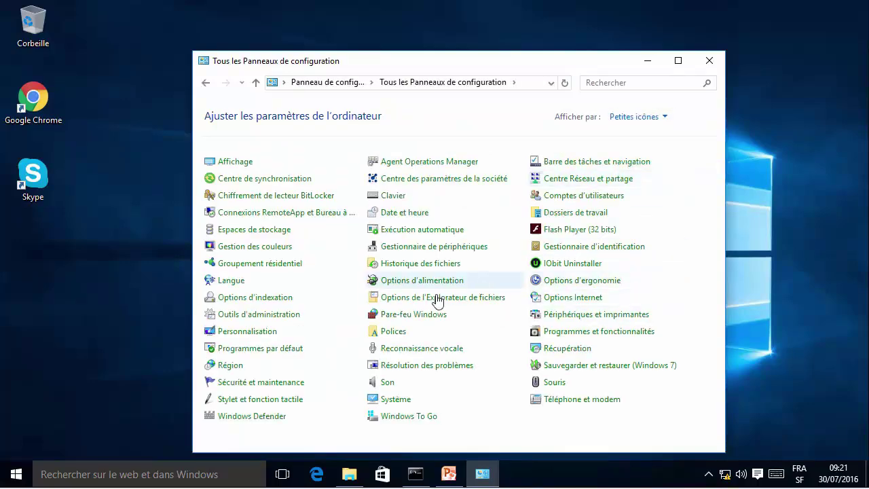
Step: Open the Pare-feu Windows advanced settings and display the Règles de trafic entrant
left_click(423, 315)
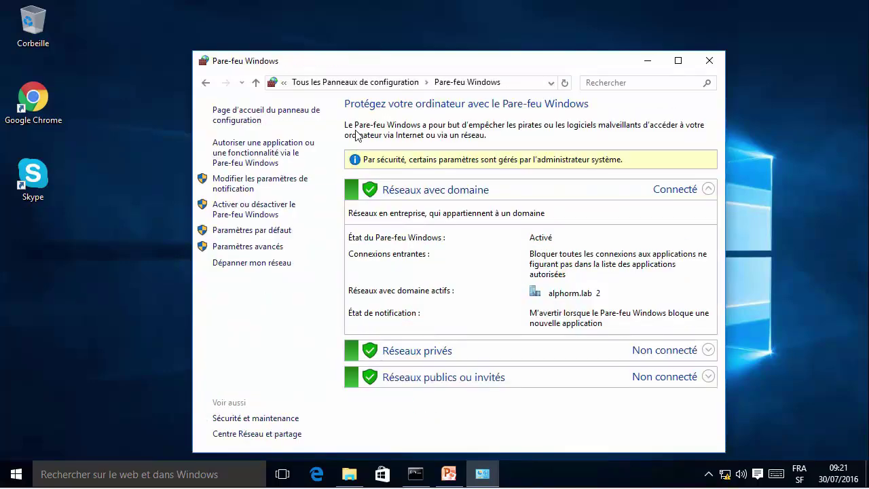
left_click(239, 247)
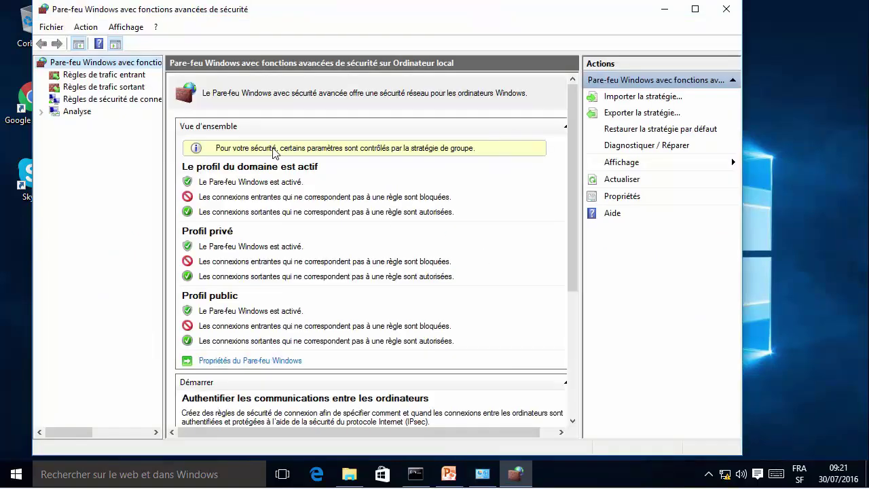
left_click(136, 75)
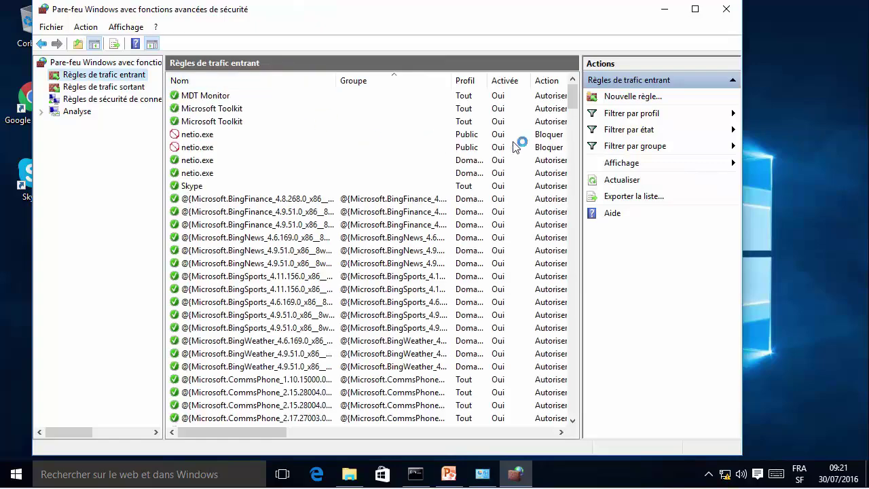
Step: Locate the Assistance à distance rules among the inbound firewall rules and go through them one by one
left_click_drag(574, 109, 574, 140)
left_click(280, 289)
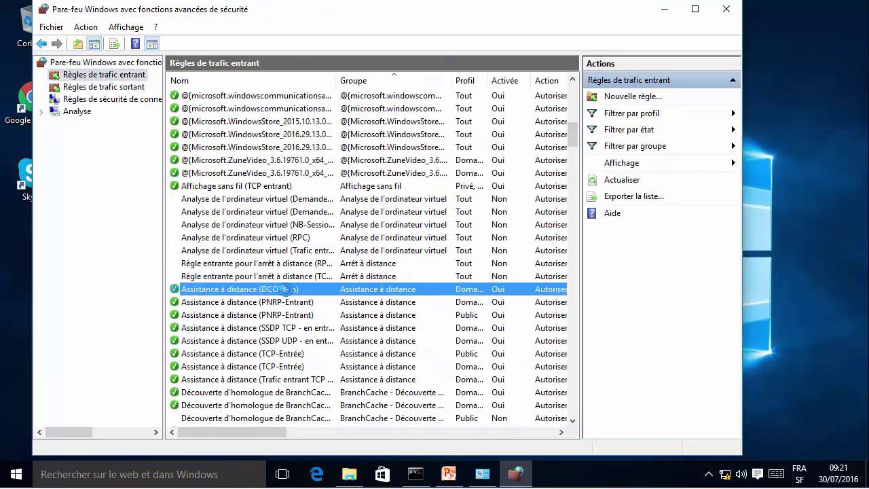
left_click(292, 302)
left_click(297, 314)
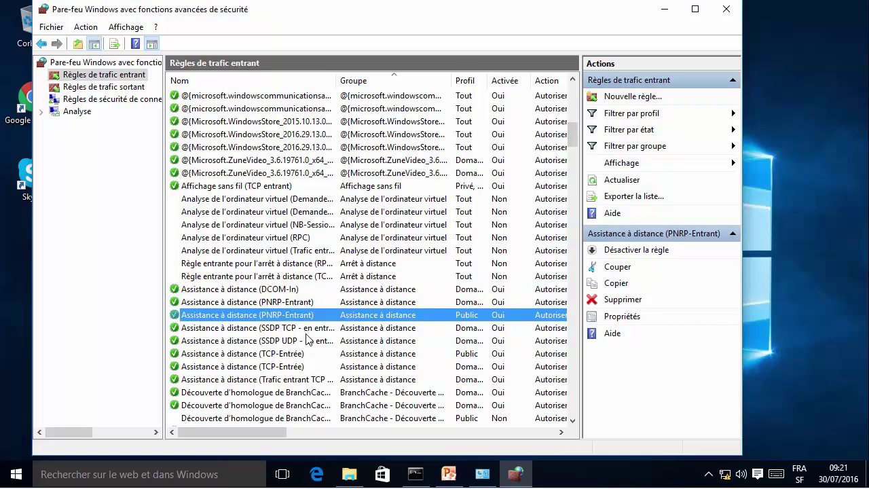
left_click(305, 327)
left_click(309, 354)
left_click(303, 366)
left_click(303, 380)
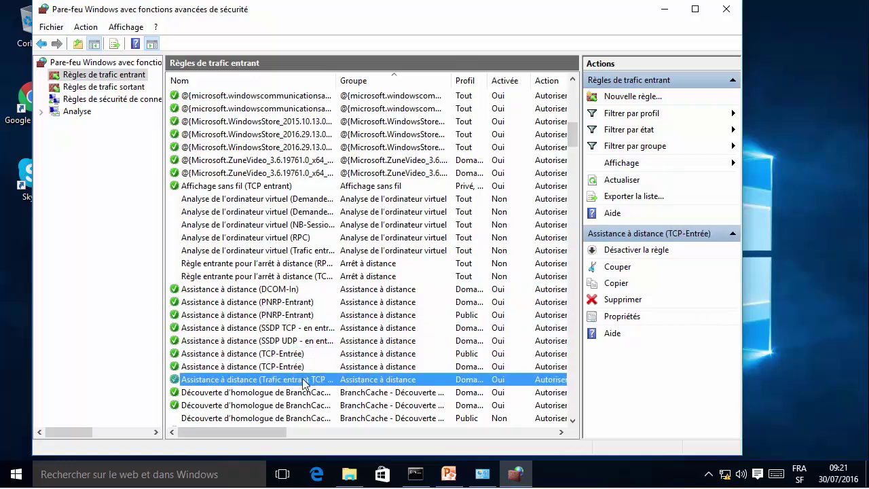
Step: Examine the protocol and port in the properties of the Assistance à distance DCOM-In and PNRP-Entrant rules
left_click(258, 292)
double_click(255, 292)
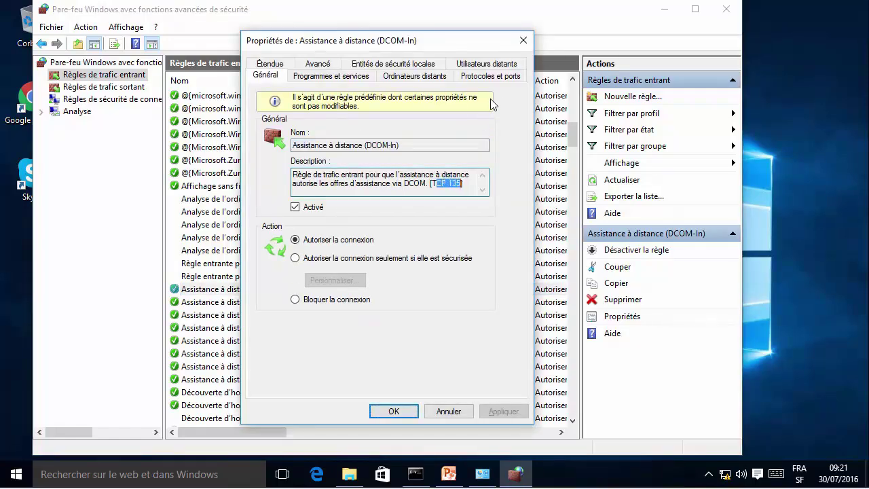
left_click(522, 41)
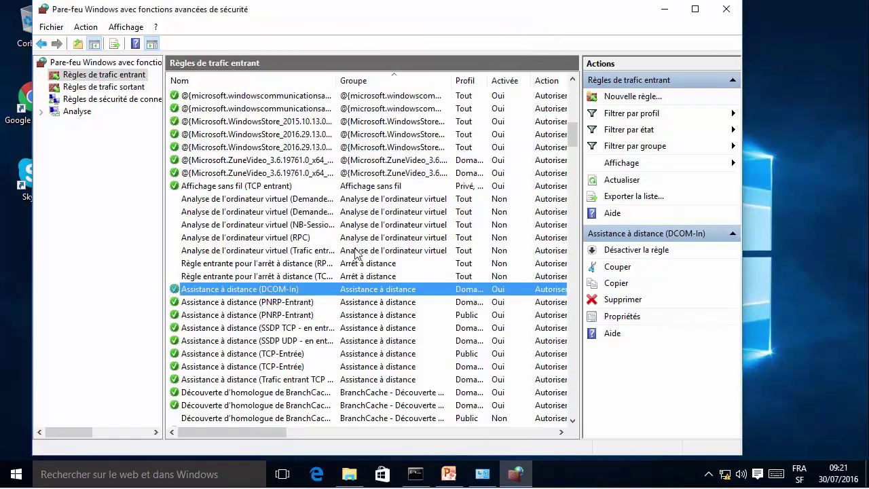
double_click(292, 302)
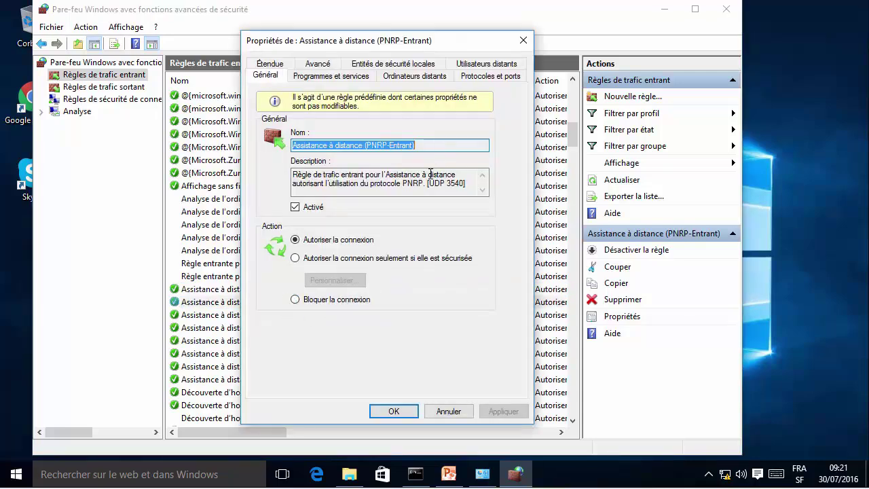
left_click_drag(422, 182, 445, 183)
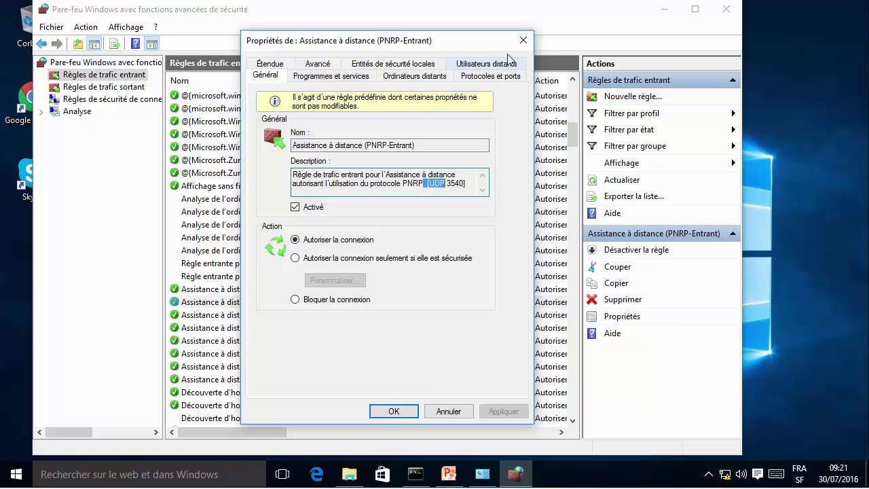
left_click(524, 40)
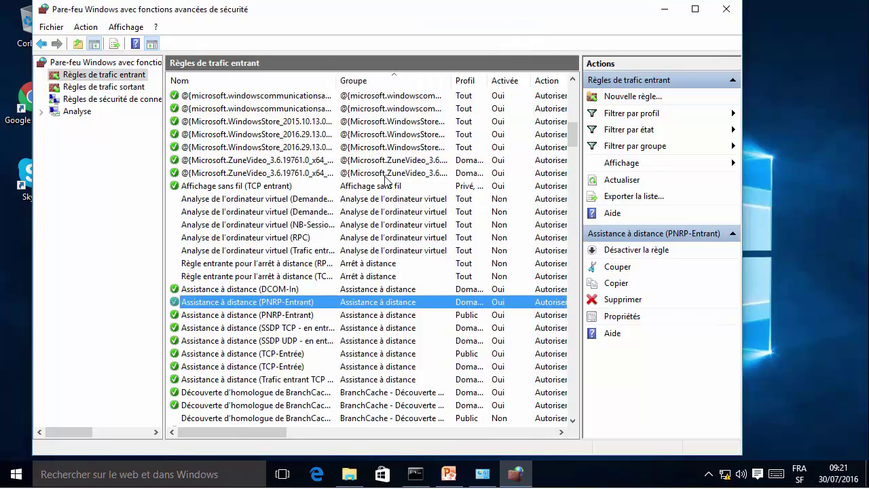
Step: Review the Assistance à distance SSDP TCP, TCP-Entrée and SSDP UDP inbound rules in the list
left_click(335, 328)
left_click(392, 353)
left_click(399, 340)
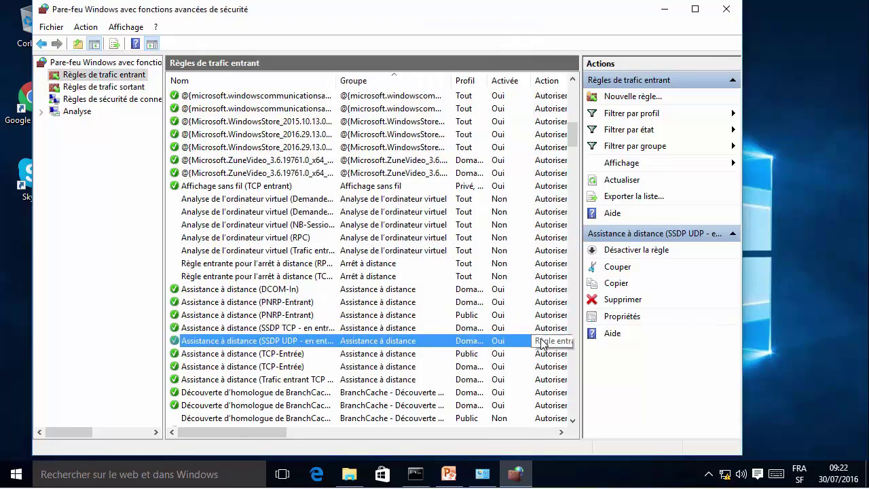